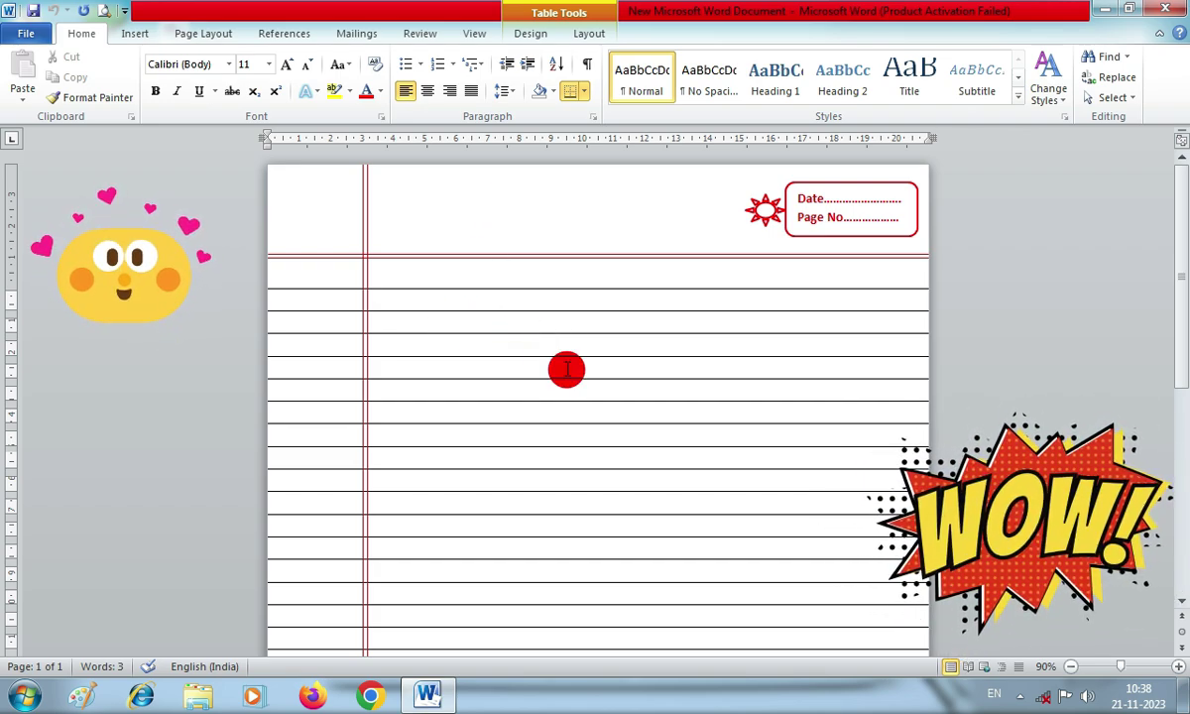
# Create a new blank document, Document2, with Ctrl+N
pyautogui.scroll(-1, 566, 368)
pyautogui.scroll(-1, 567, 369)
pyautogui.scroll(-1, 568, 370)
pyautogui.scroll(3, 568, 370)
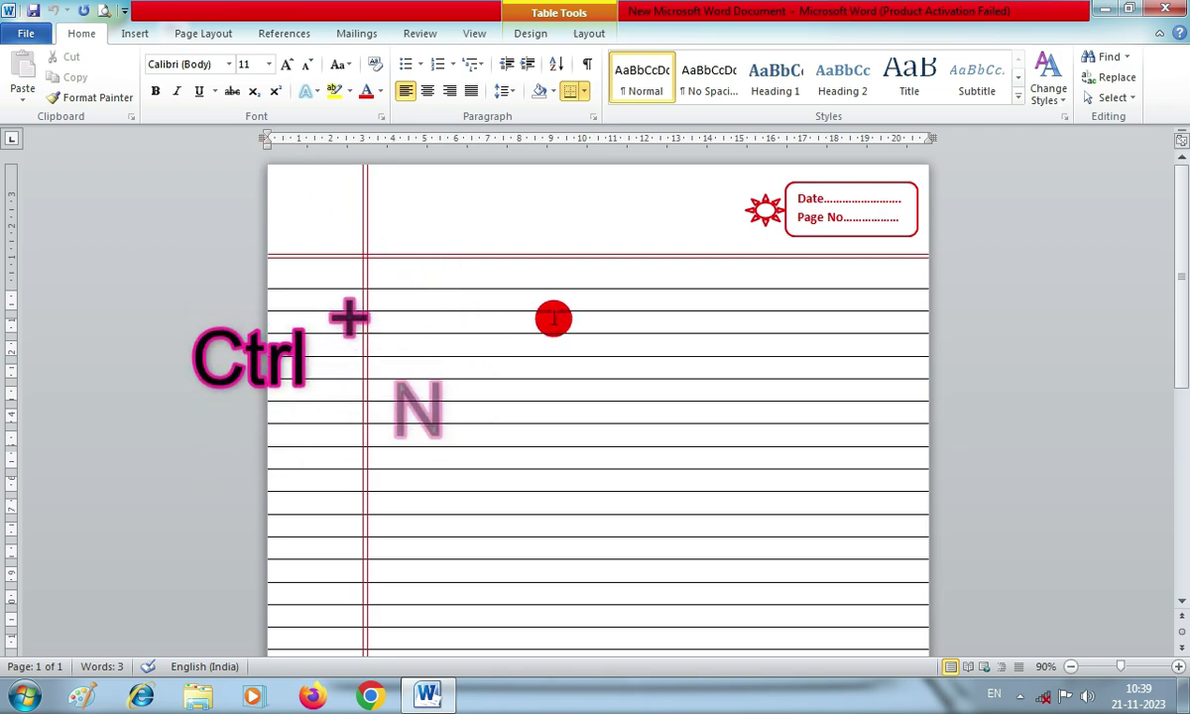
pyautogui.hotkey('ctrl', 'n')
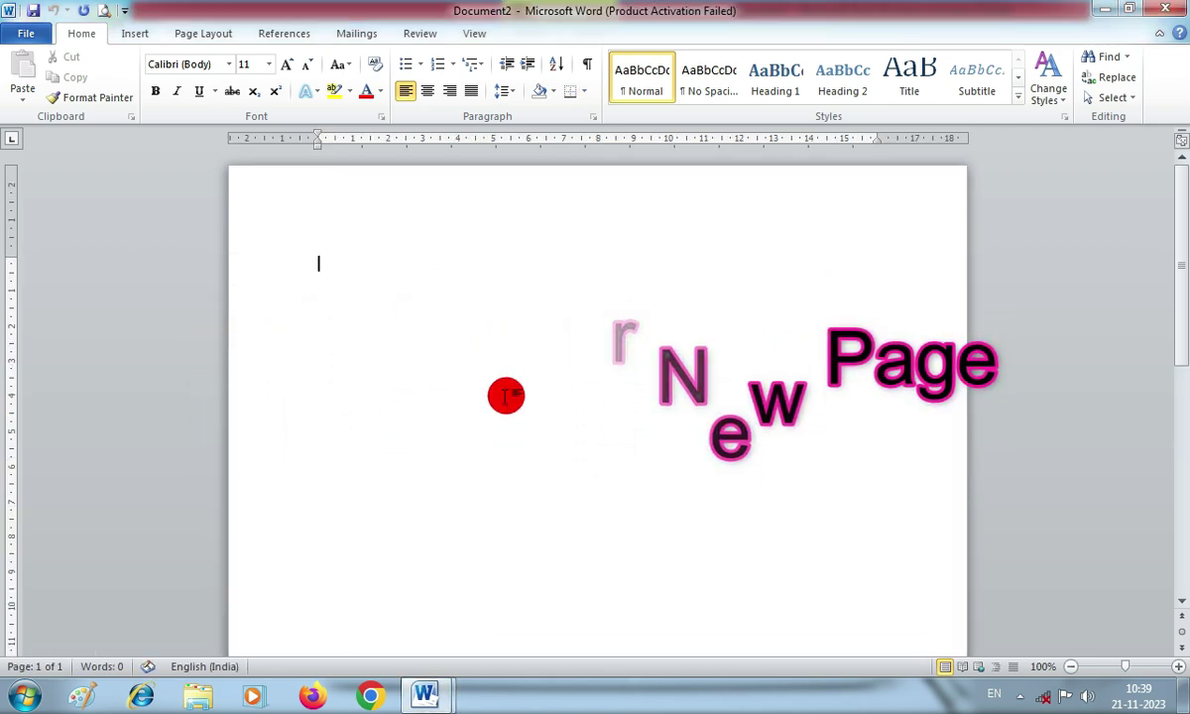
pyautogui.scroll(-5, 505, 436)
pyautogui.scroll(5, 505, 426)
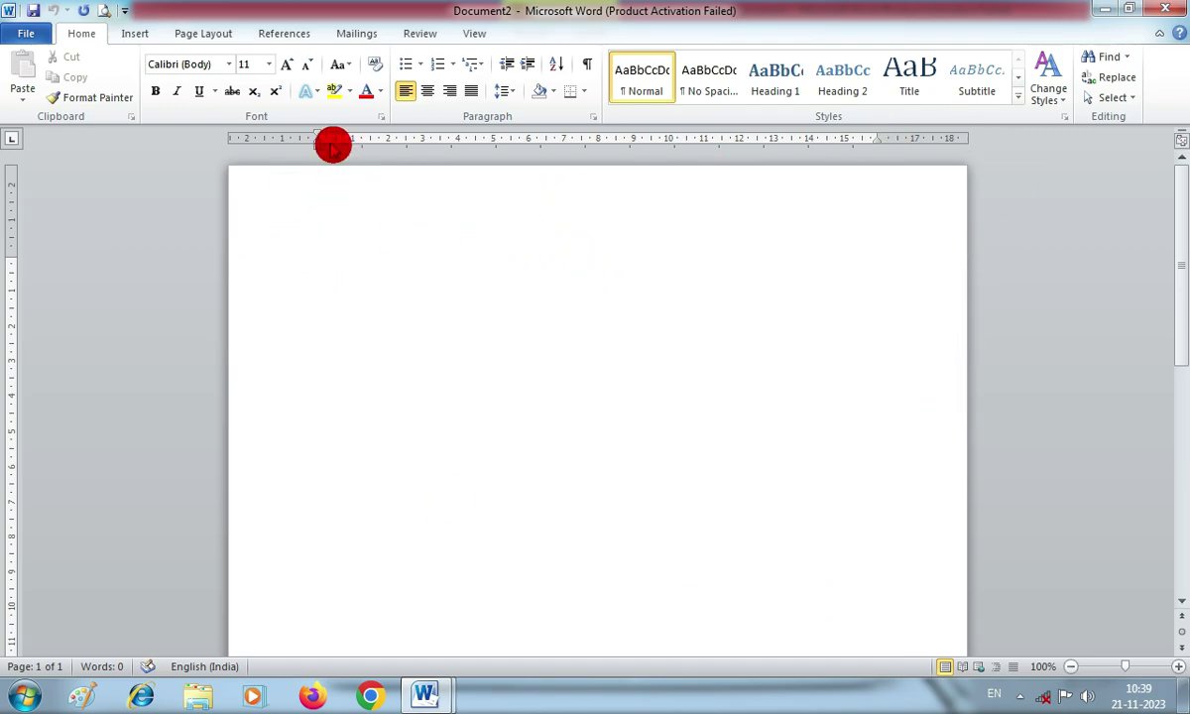
# Set the top, bottom, left and right margins to 0 via Custom Margins
pyautogui.click(209, 38)
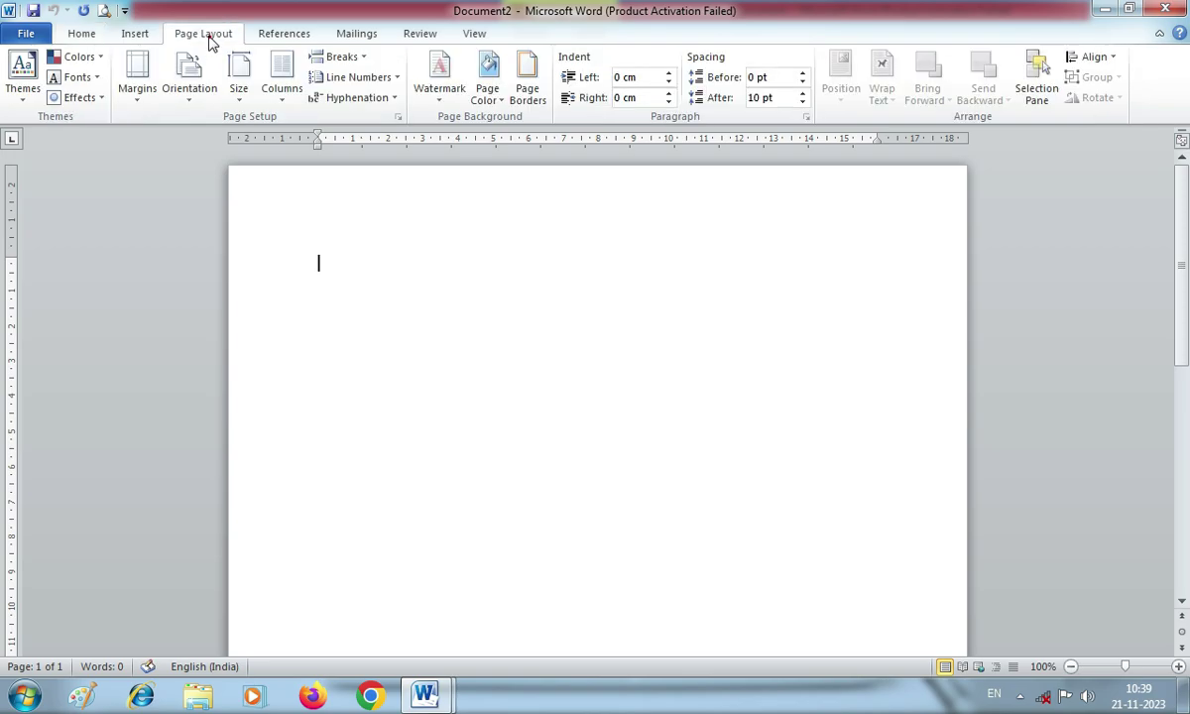
pyautogui.click(140, 96)
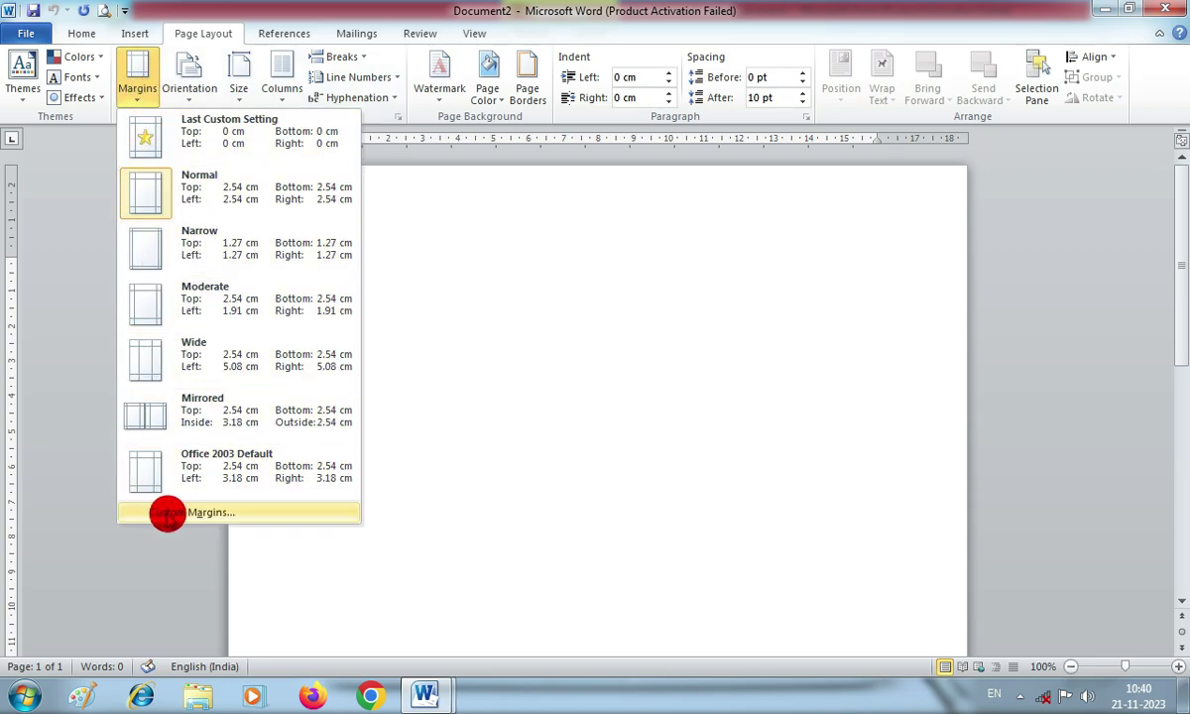
pyautogui.click(212, 514)
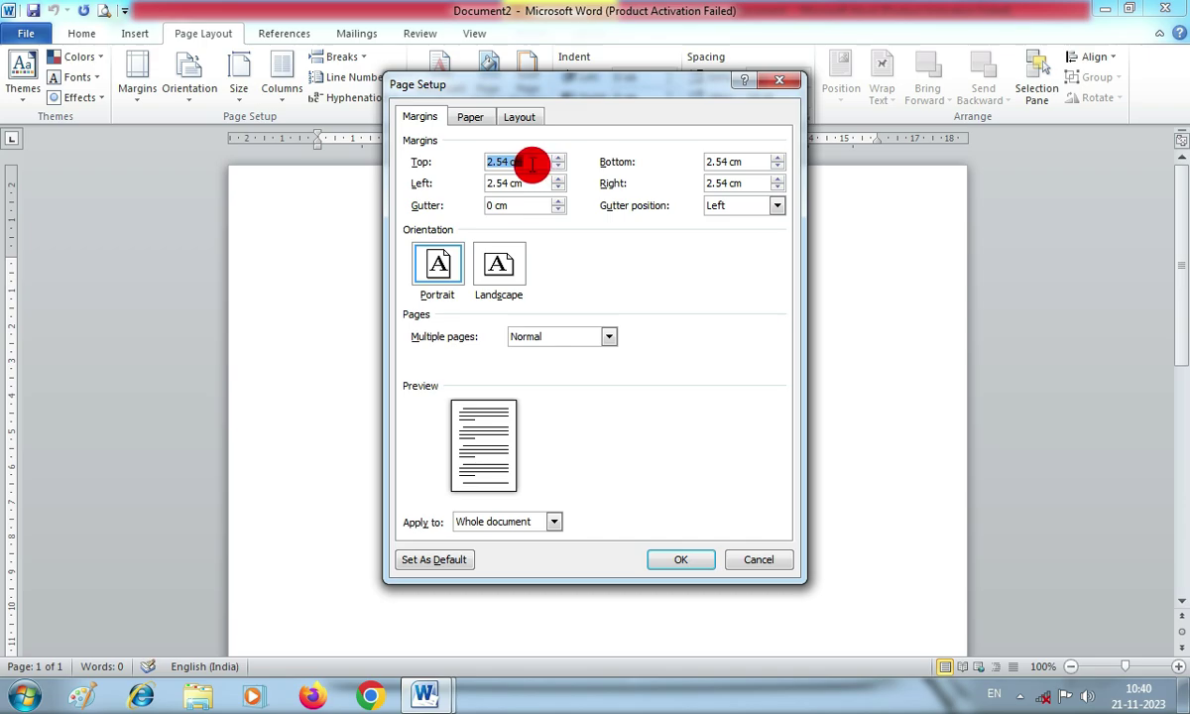
pyautogui.press('Tab')
pyautogui.write('0')
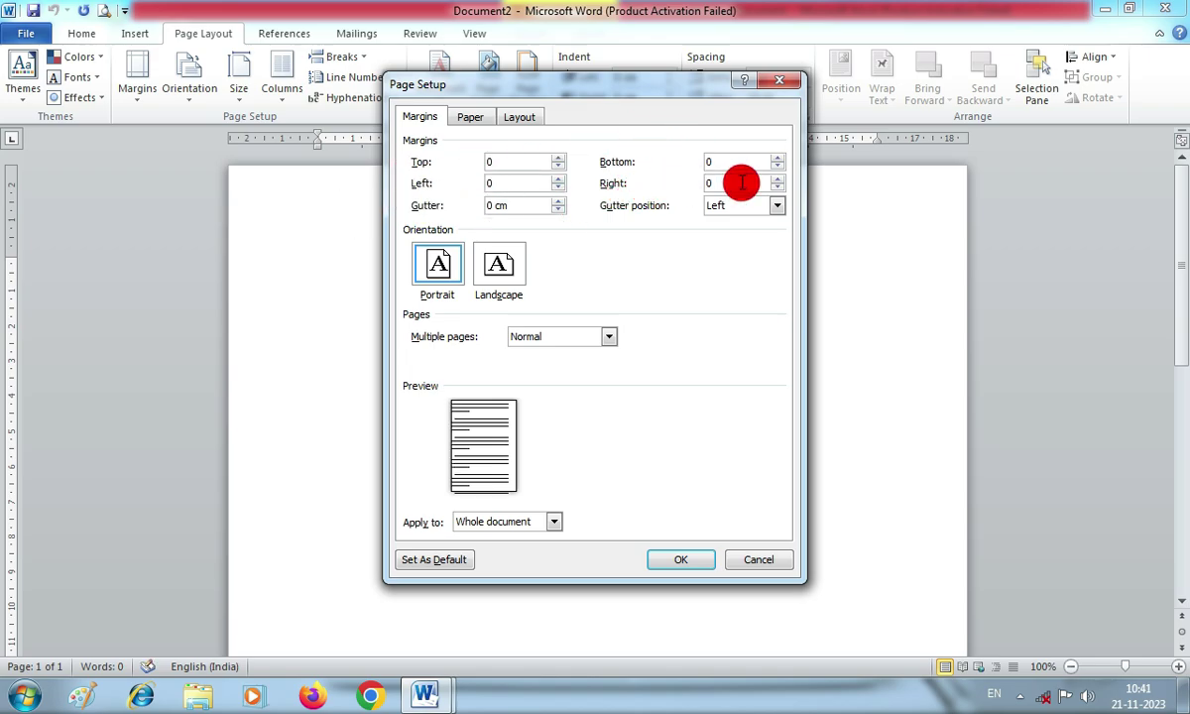
pyautogui.click(672, 559)
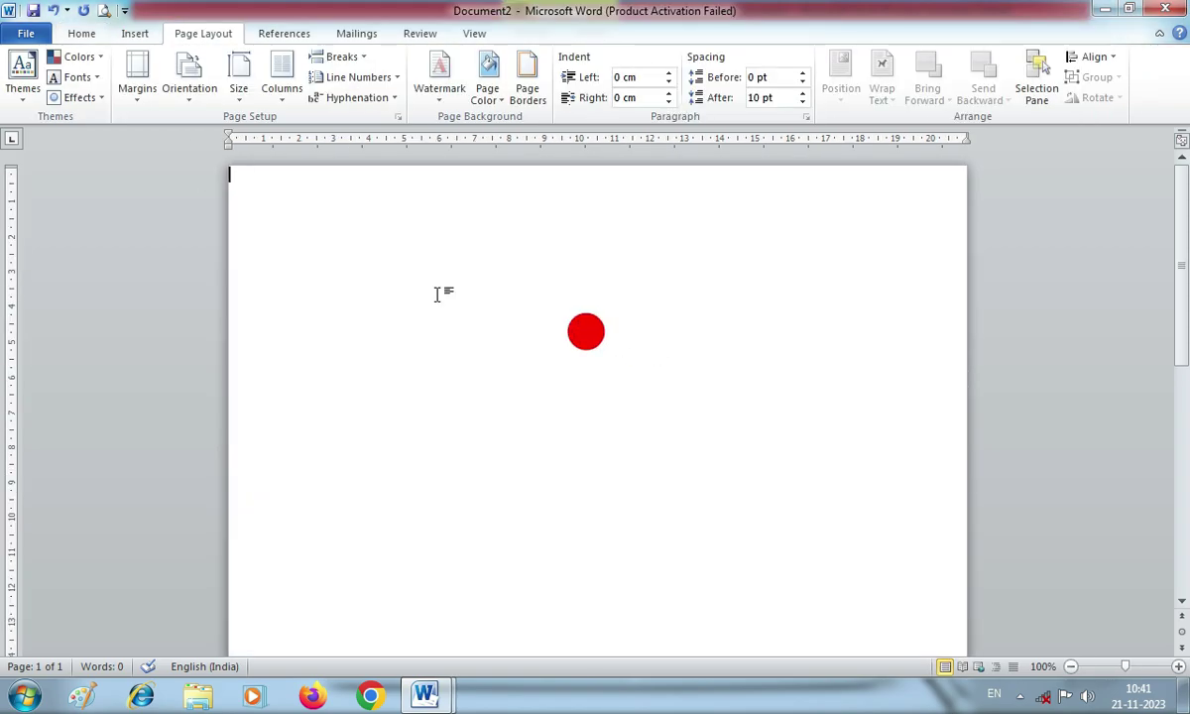
pyautogui.click(136, 32)
# Insert a 1-column, 30-row table and select the whole table
pyautogui.click(148, 99)
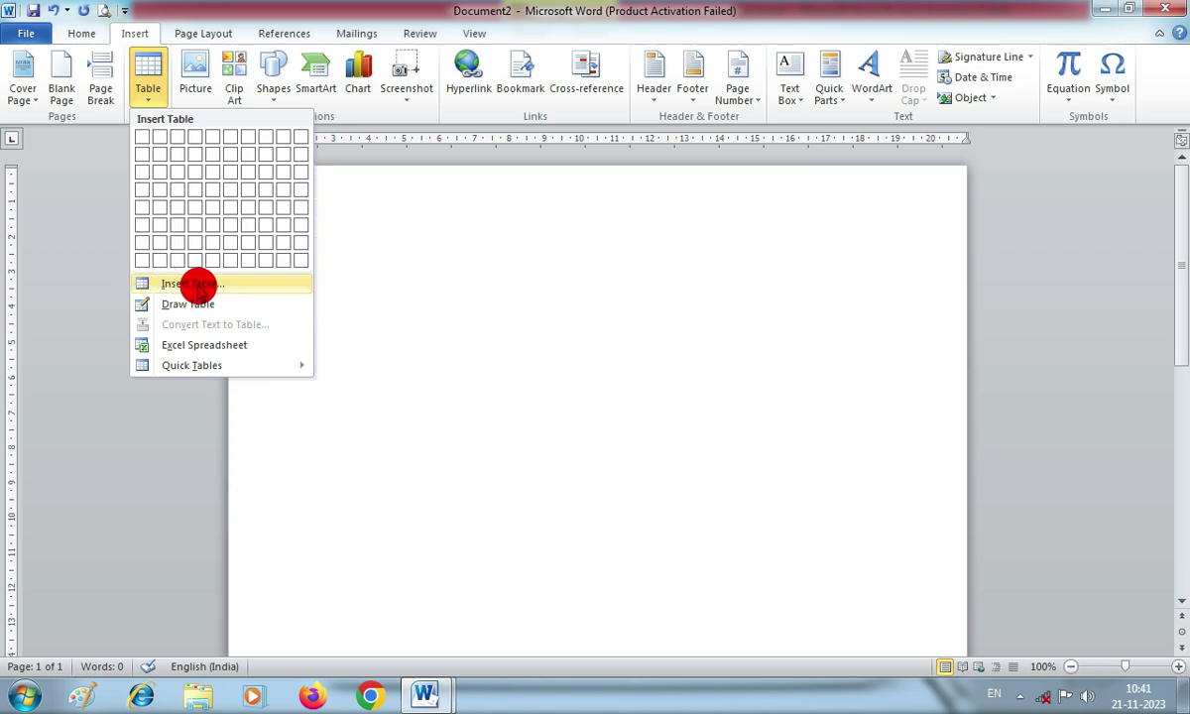
pyautogui.click(194, 284)
pyautogui.write('1')
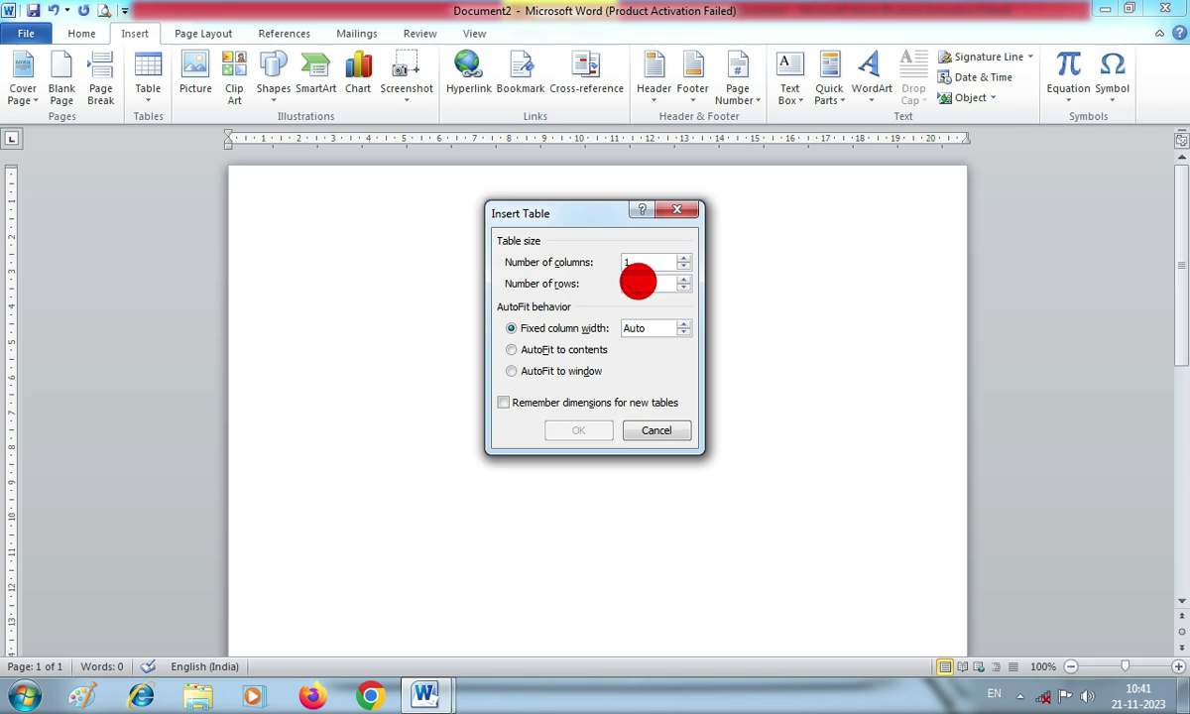
pyautogui.write('30')
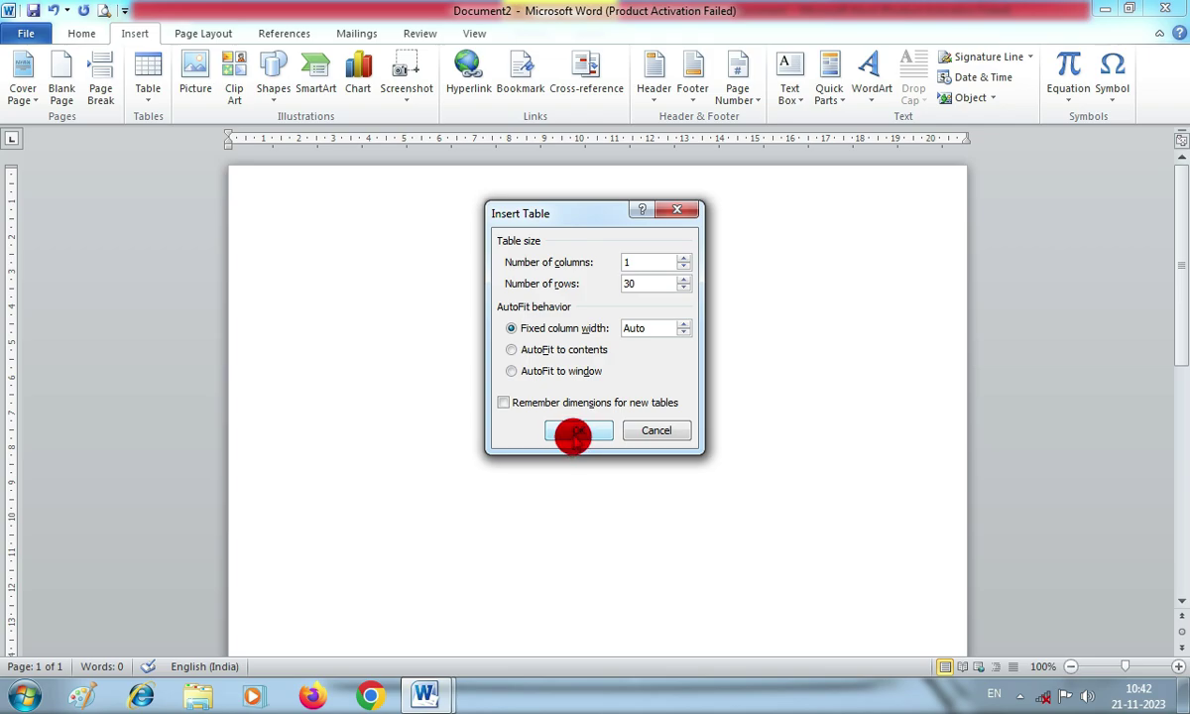
pyautogui.click(573, 434)
pyautogui.scroll(-5, 605, 418)
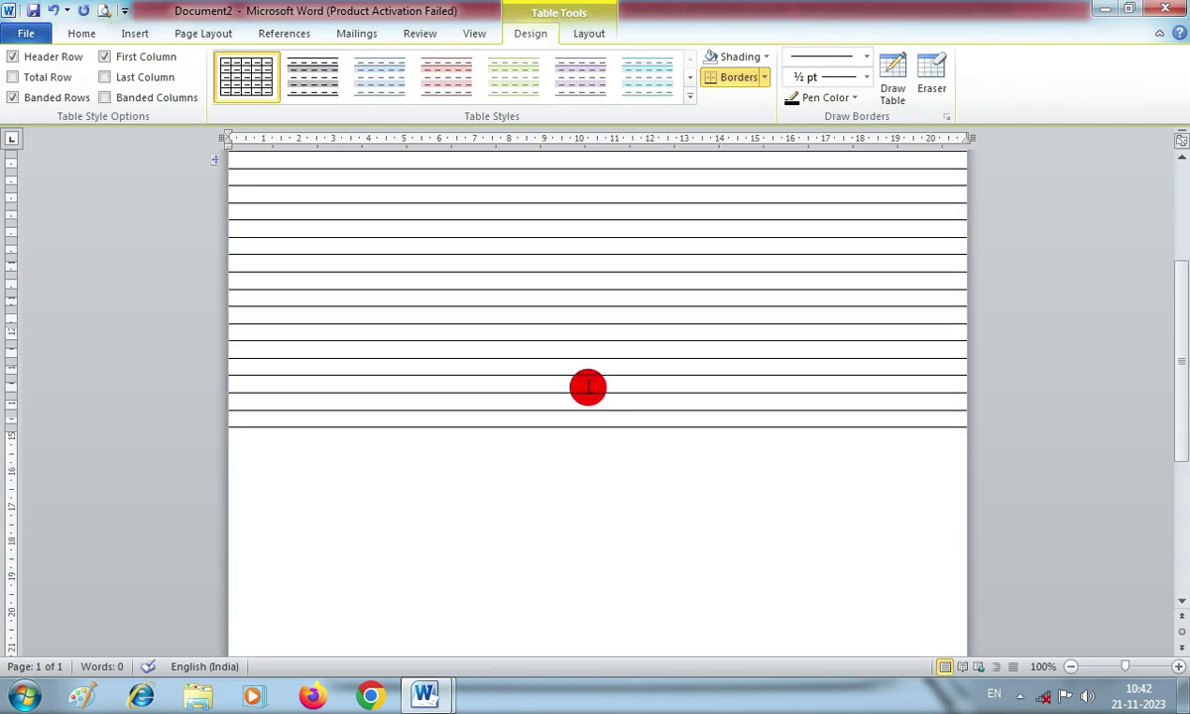
pyautogui.scroll(5, 588, 386)
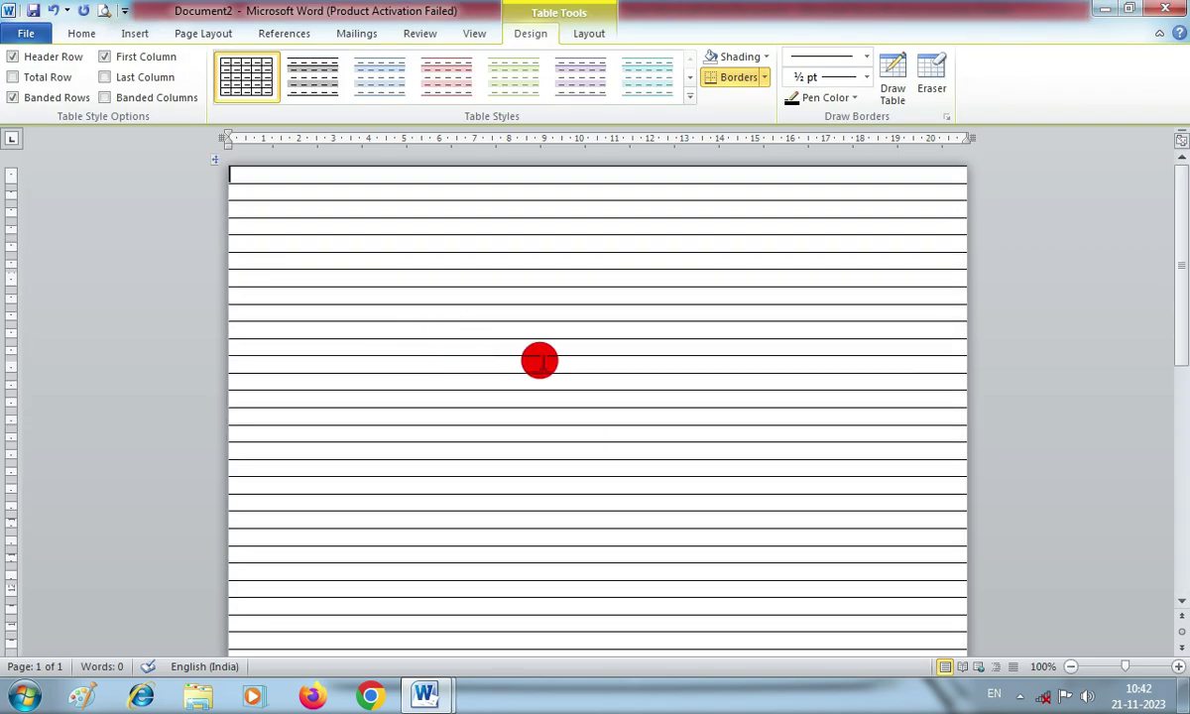
pyautogui.scroll(-5, 570, 446)
pyautogui.scroll(5, 556, 403)
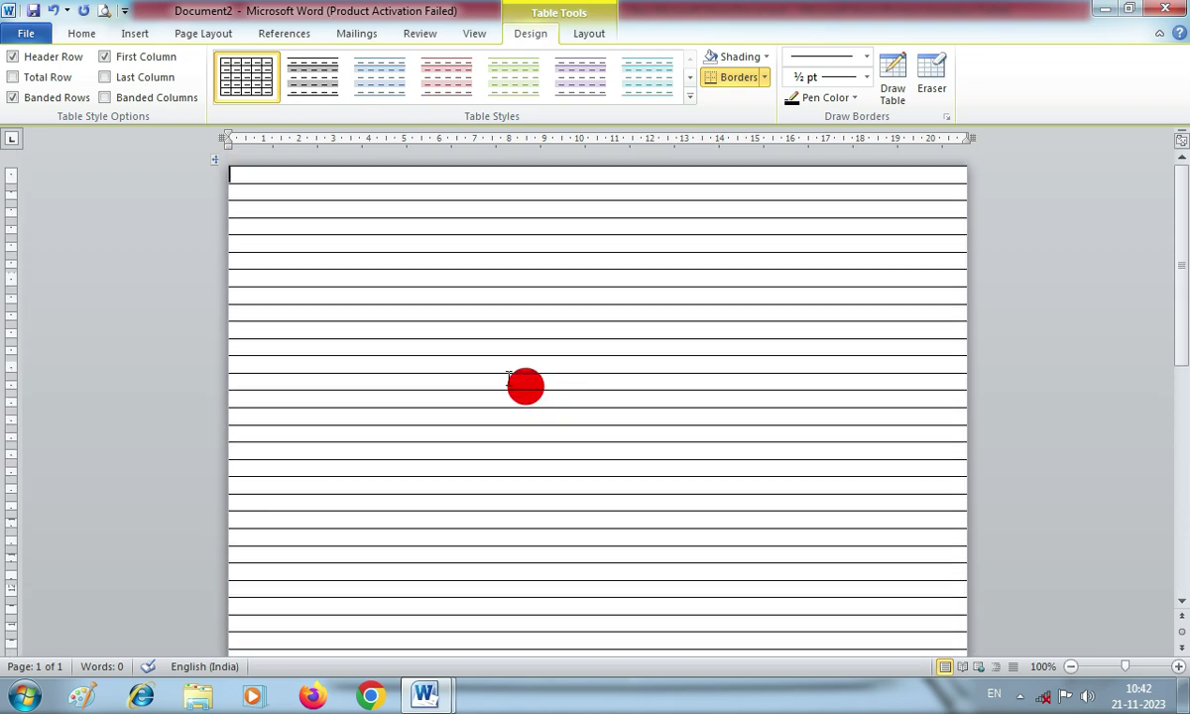
pyautogui.press('Down')
pyautogui.press('Down')
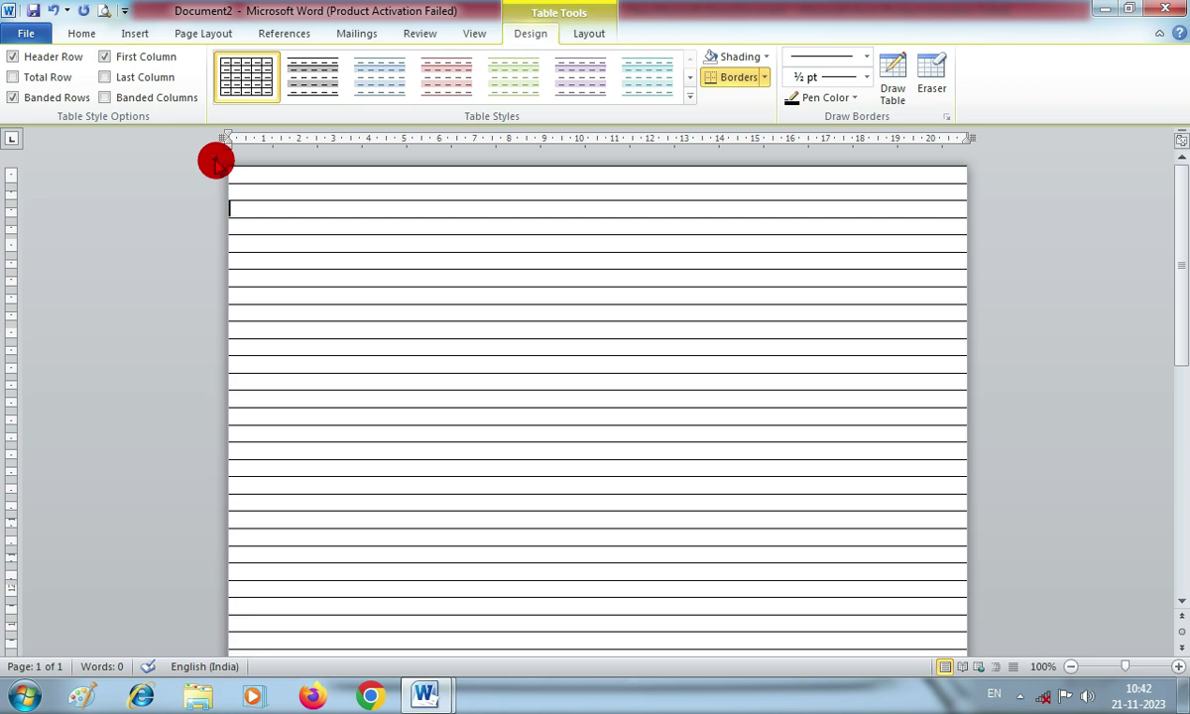
pyautogui.click(215, 161)
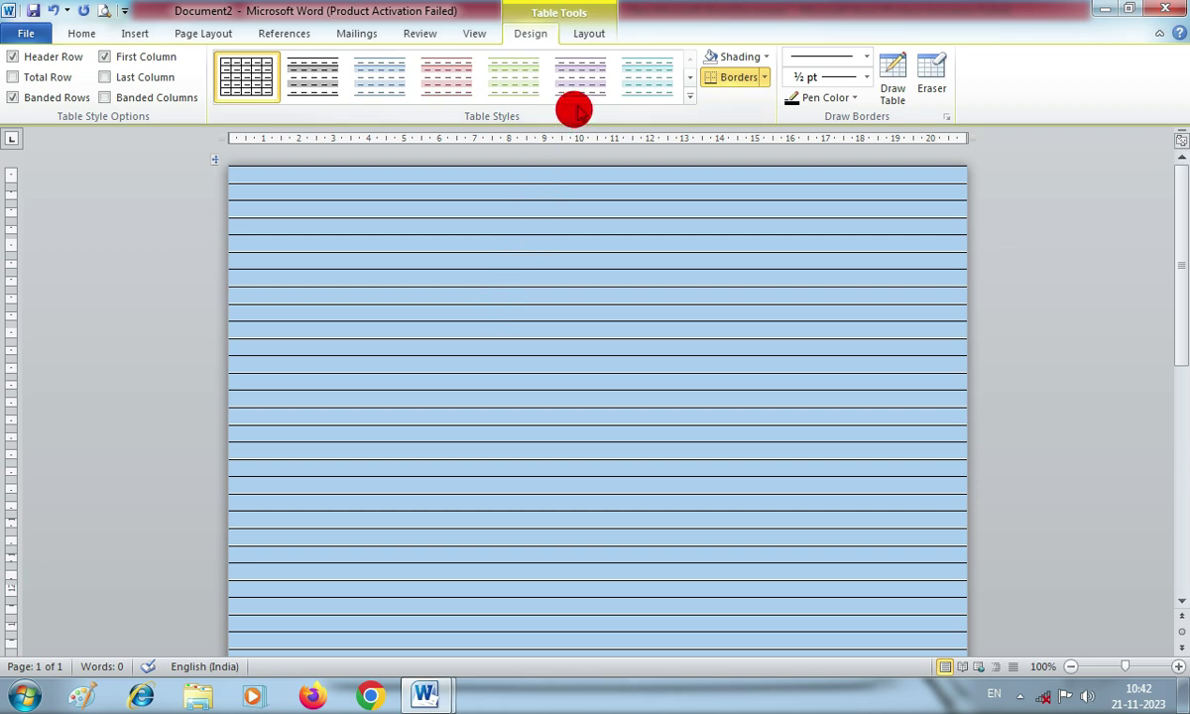
# Set the height of all table rows to 0.7 cm with the Height spinner
pyautogui.click(588, 35)
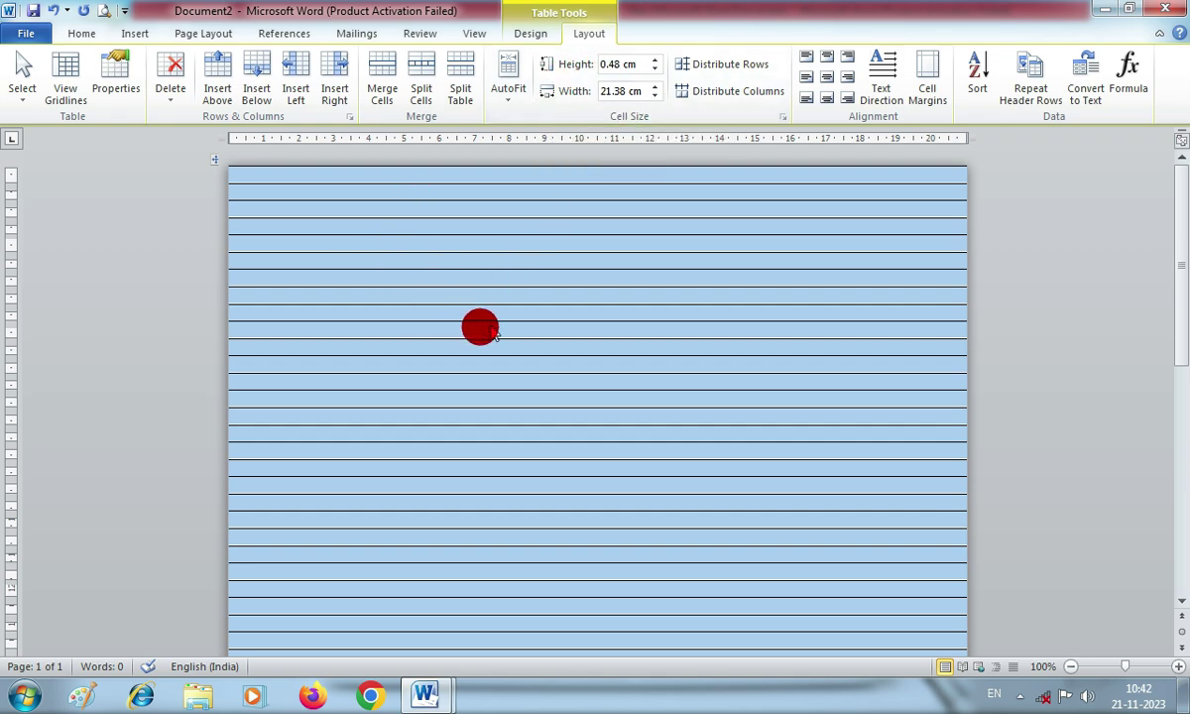
pyautogui.click(655, 61)
pyautogui.click(655, 61)
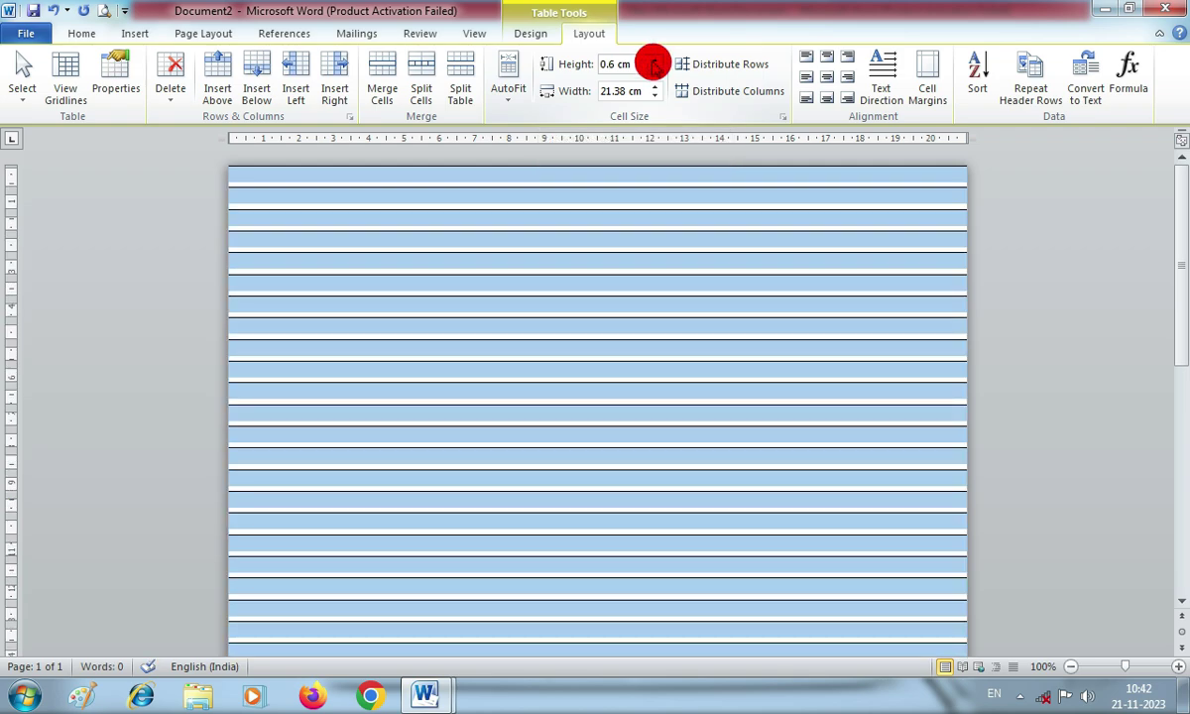
pyautogui.click(655, 60)
pyautogui.click(654, 60)
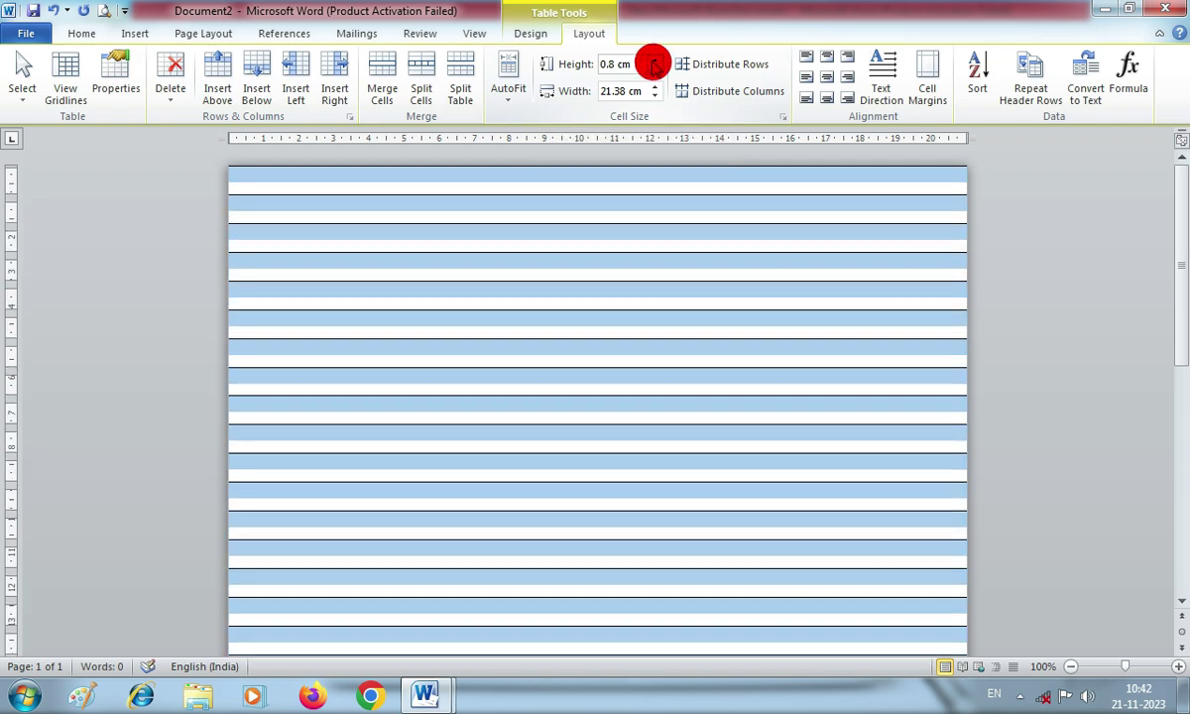
pyautogui.click(654, 68)
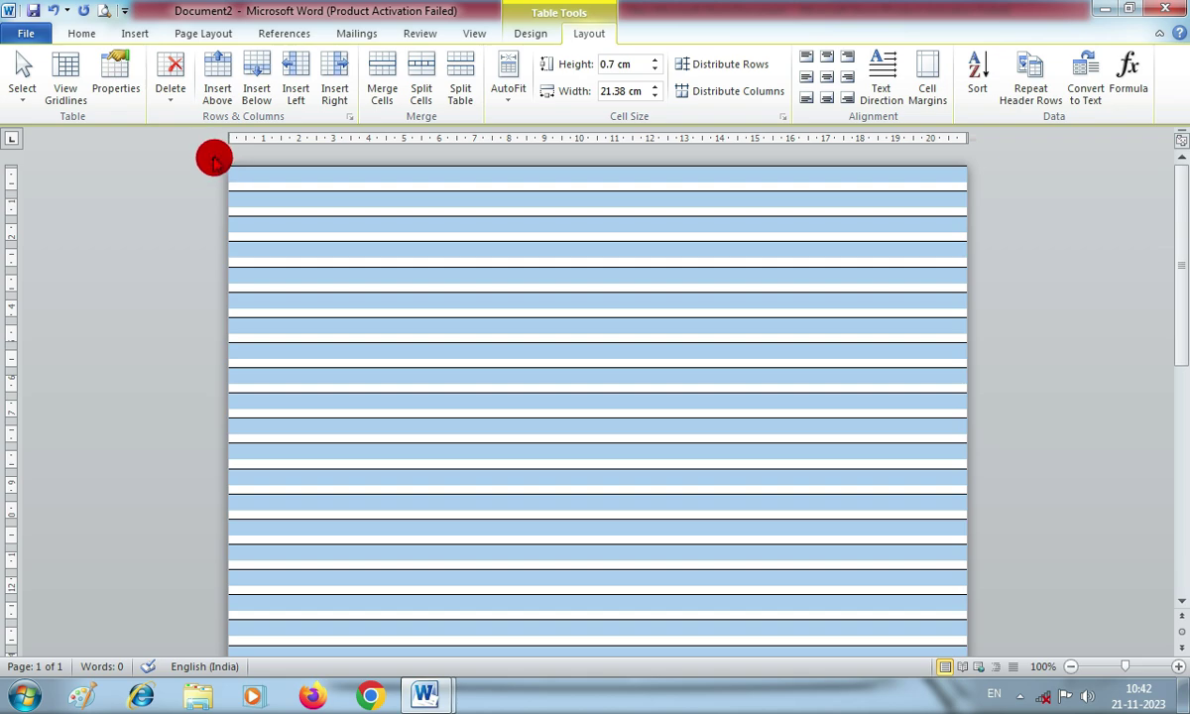
# Drag the table down to leave a blank header band, and add rows at its end
pyautogui.moveTo(213, 157); pyautogui.dragTo(216, 287)
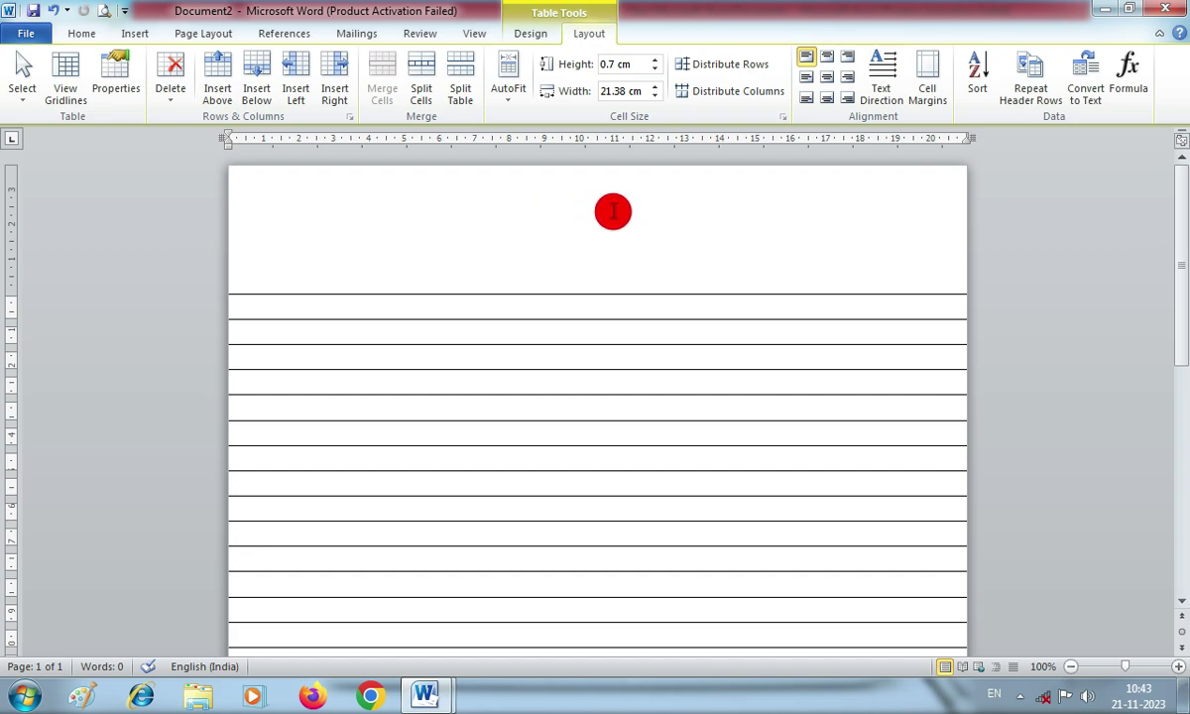
pyautogui.scroll(-10, 608, 258)
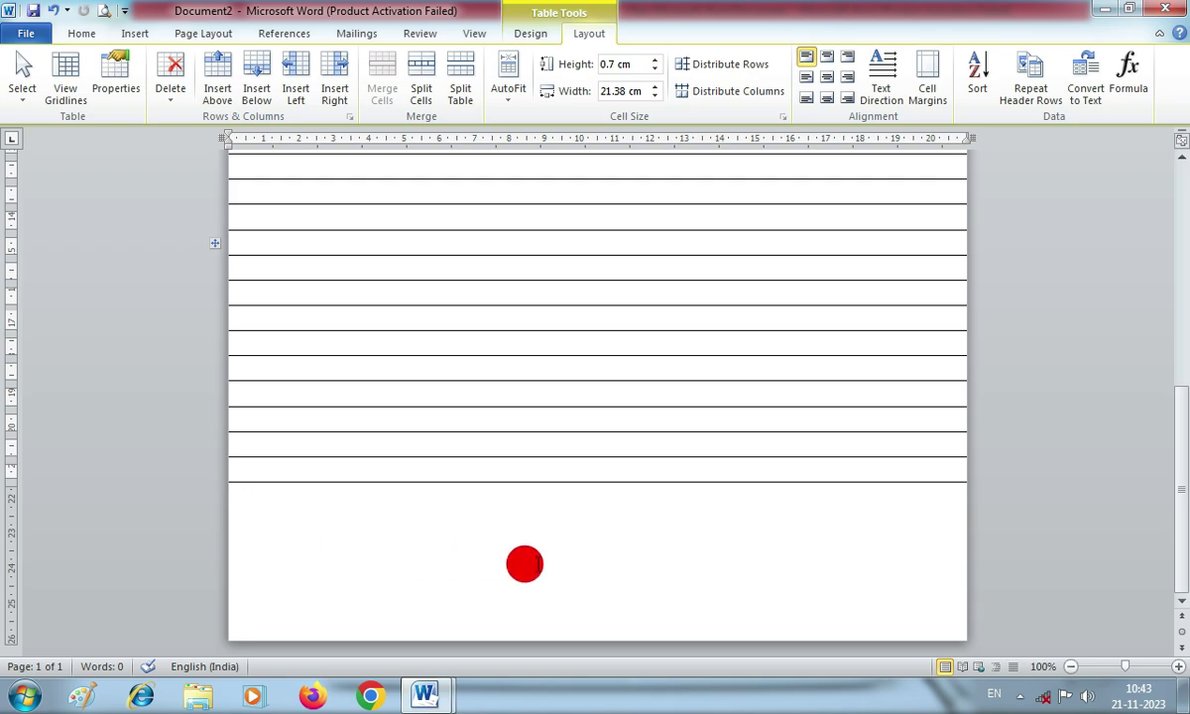
pyautogui.click(251, 472)
pyautogui.click(253, 470)
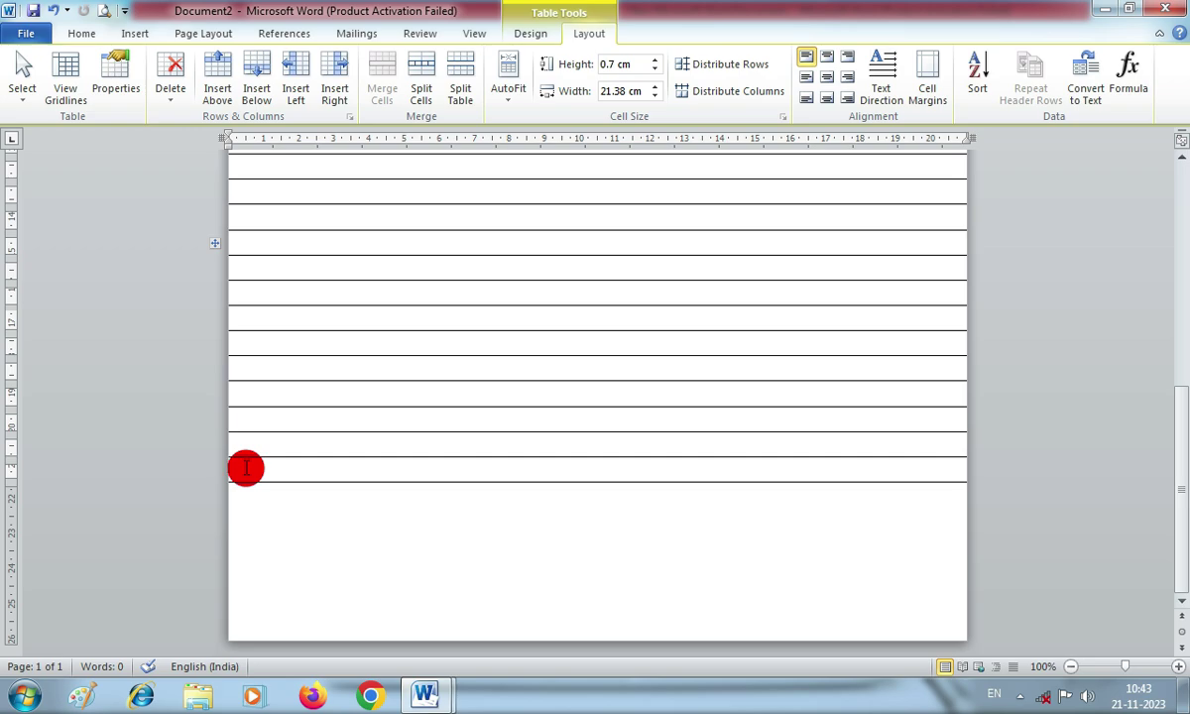
pyautogui.press('Tab')
pyautogui.press('Tab')
pyautogui.press('Tab')
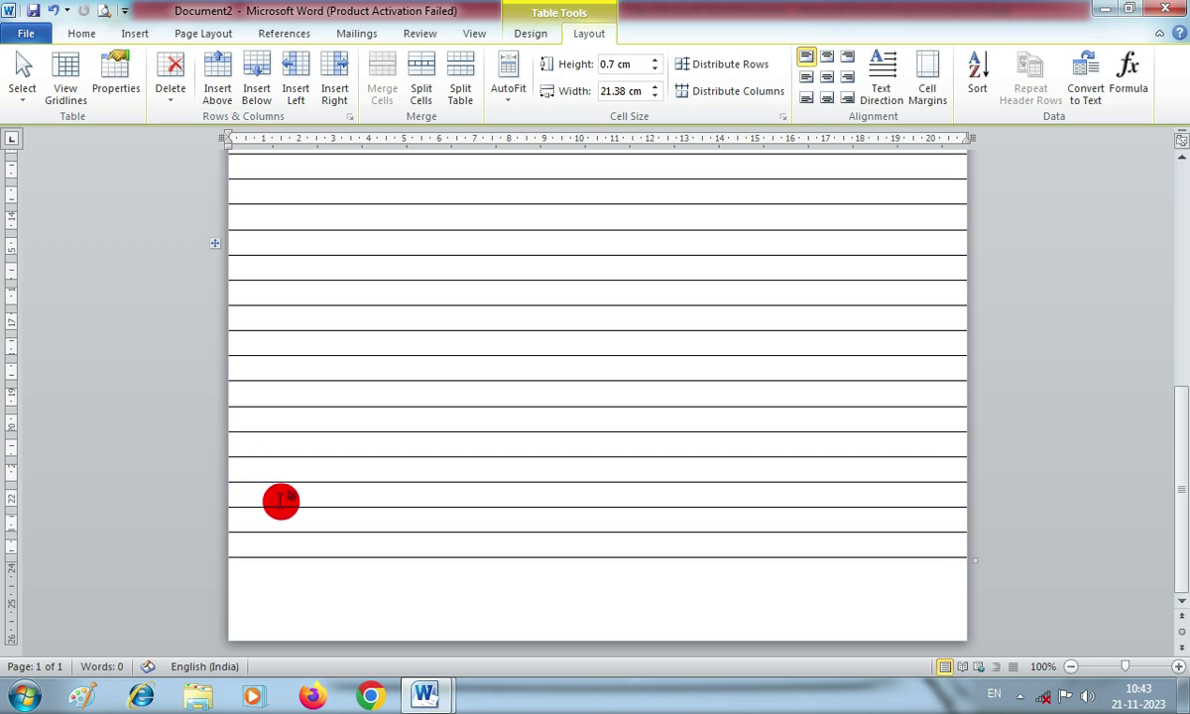
pyautogui.click(295, 573)
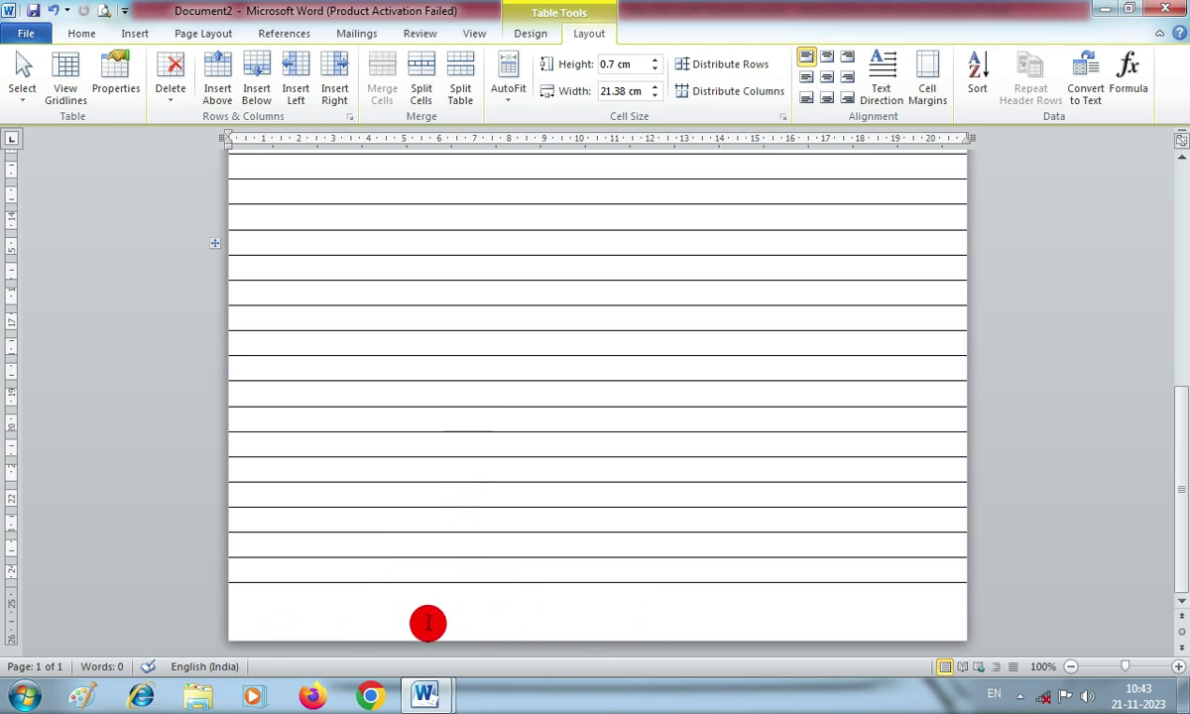
pyautogui.scroll(5, 434, 536)
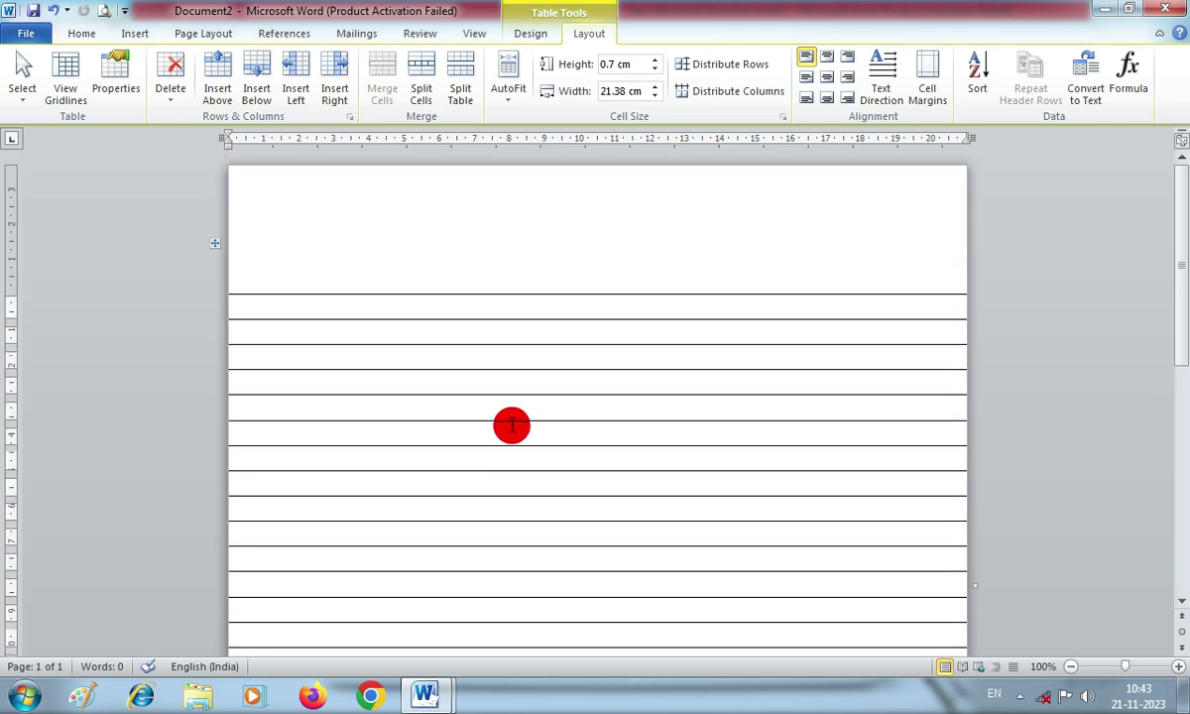
pyautogui.click(337, 277)
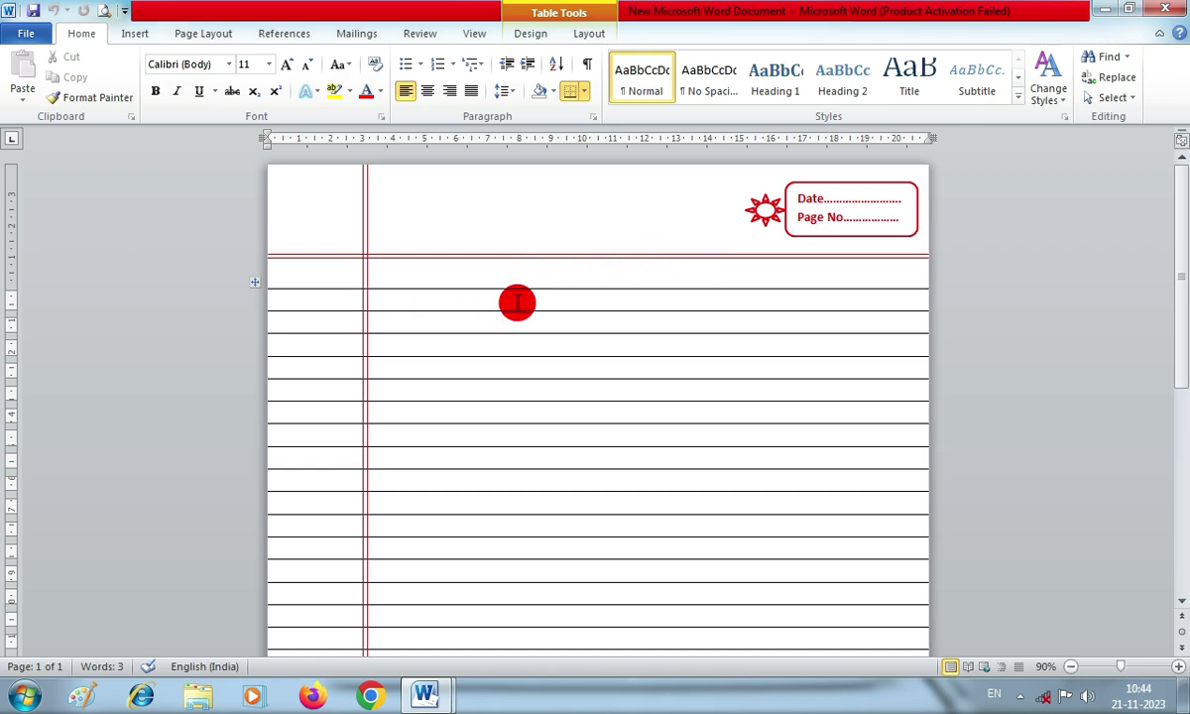
# Draw a 21.78 cm horizontal line across the page width above the ruled rows
pyautogui.click(135, 36)
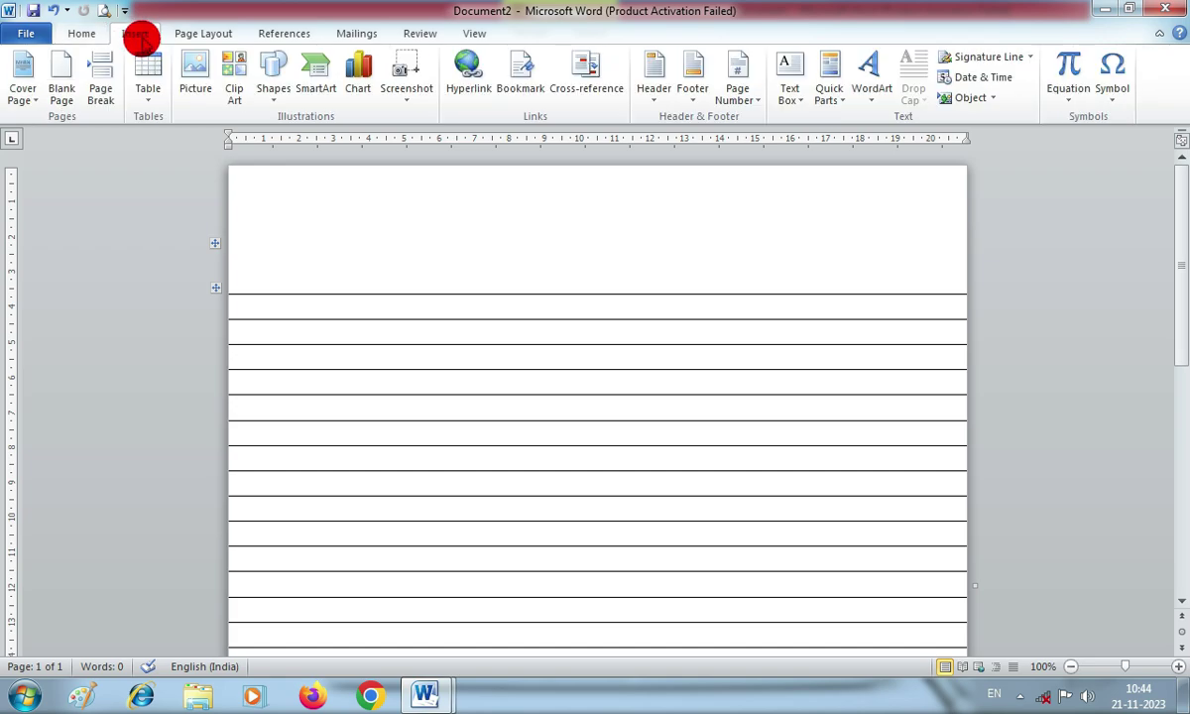
pyautogui.click(273, 99)
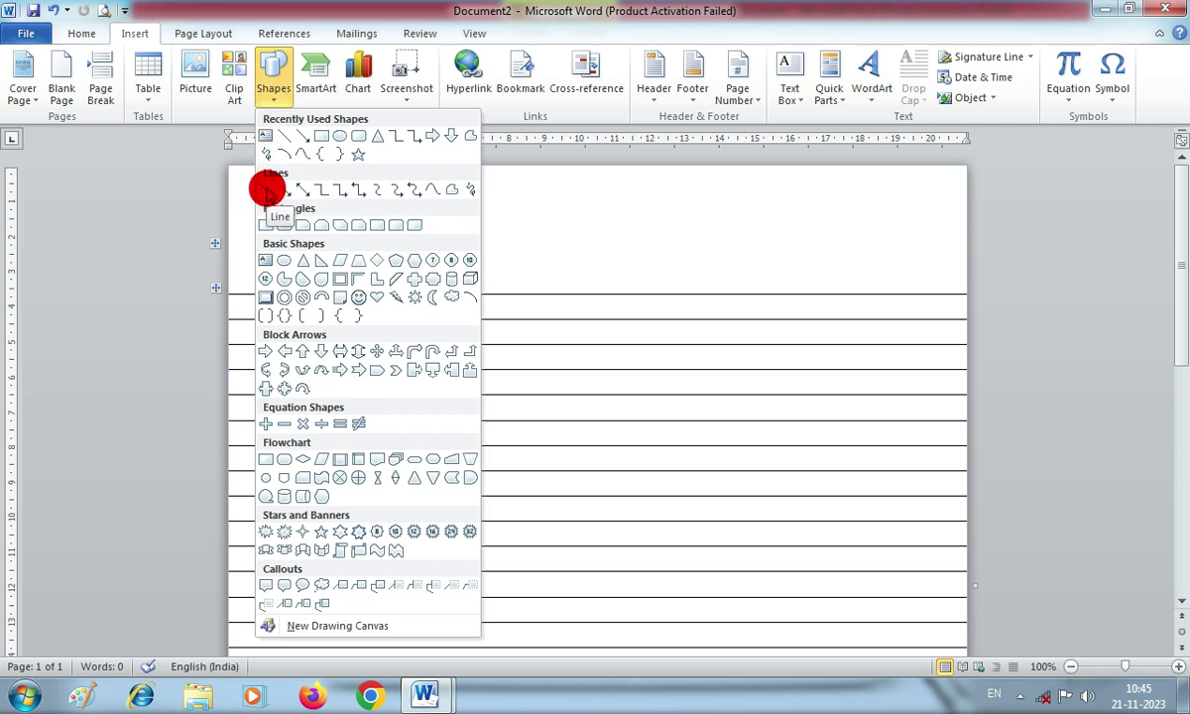
pyautogui.click(268, 190)
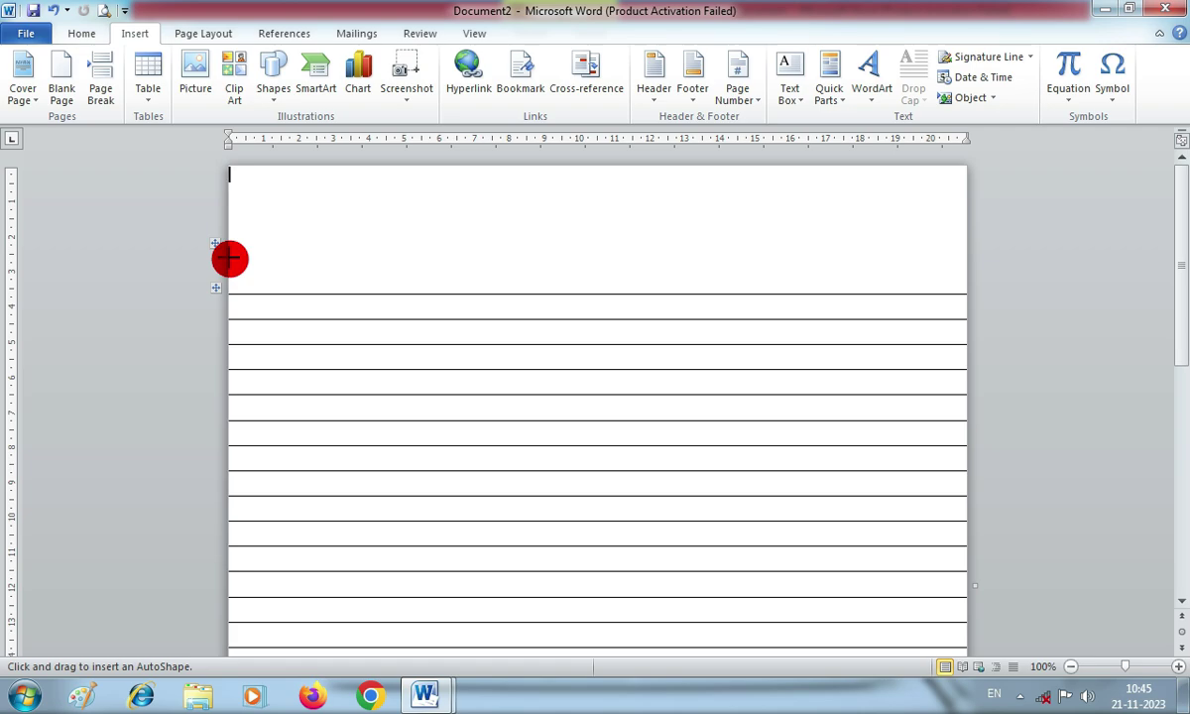
pyautogui.moveTo(229, 258); pyautogui.dragTo(995, 302)
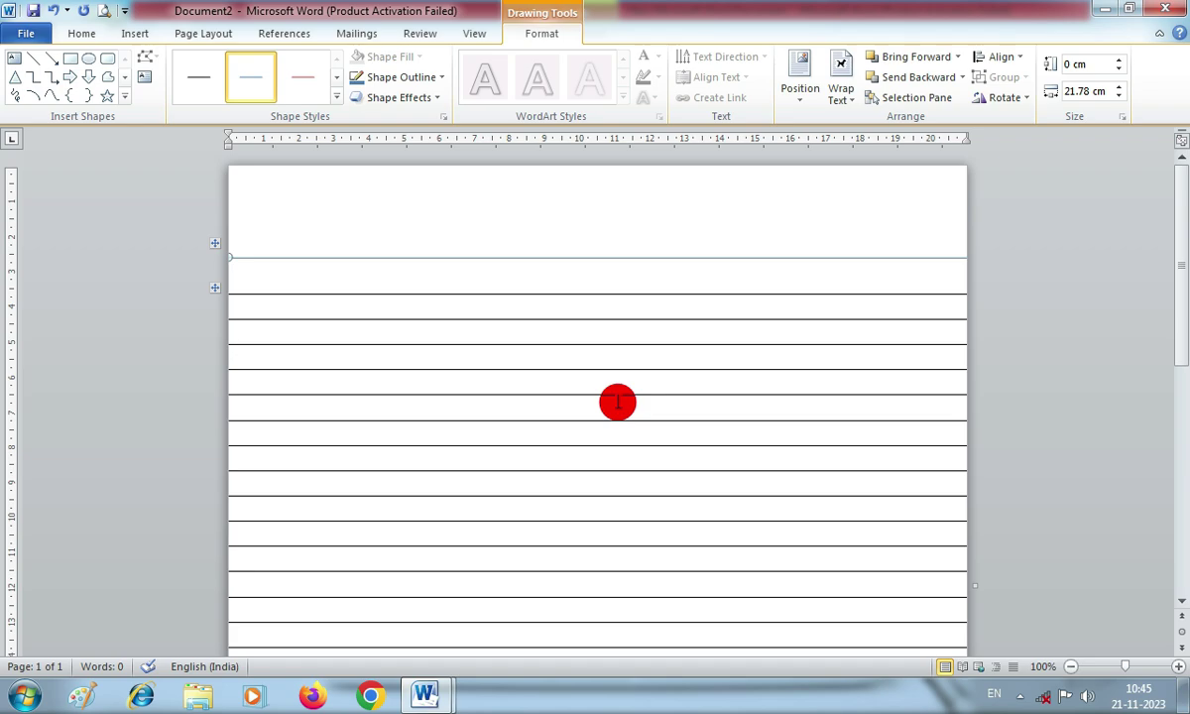
# Nudge the header line down, then give it a red ¾ pt outline
pyautogui.press('Down')
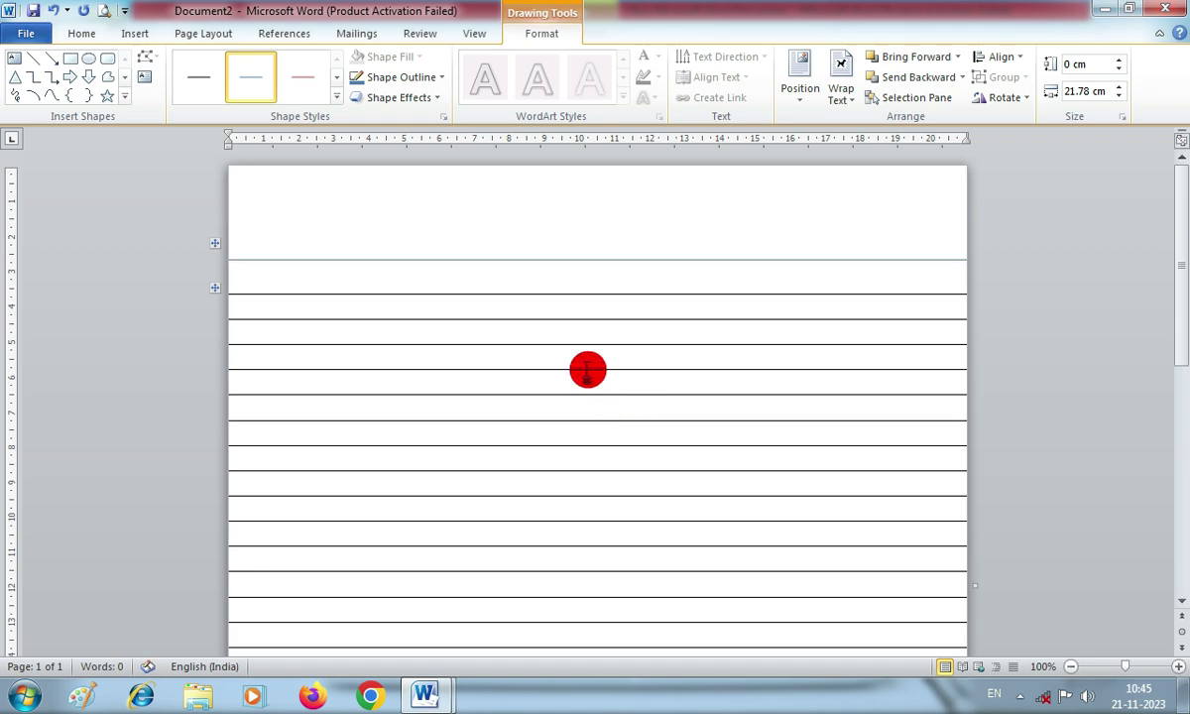
pyautogui.press('Down')
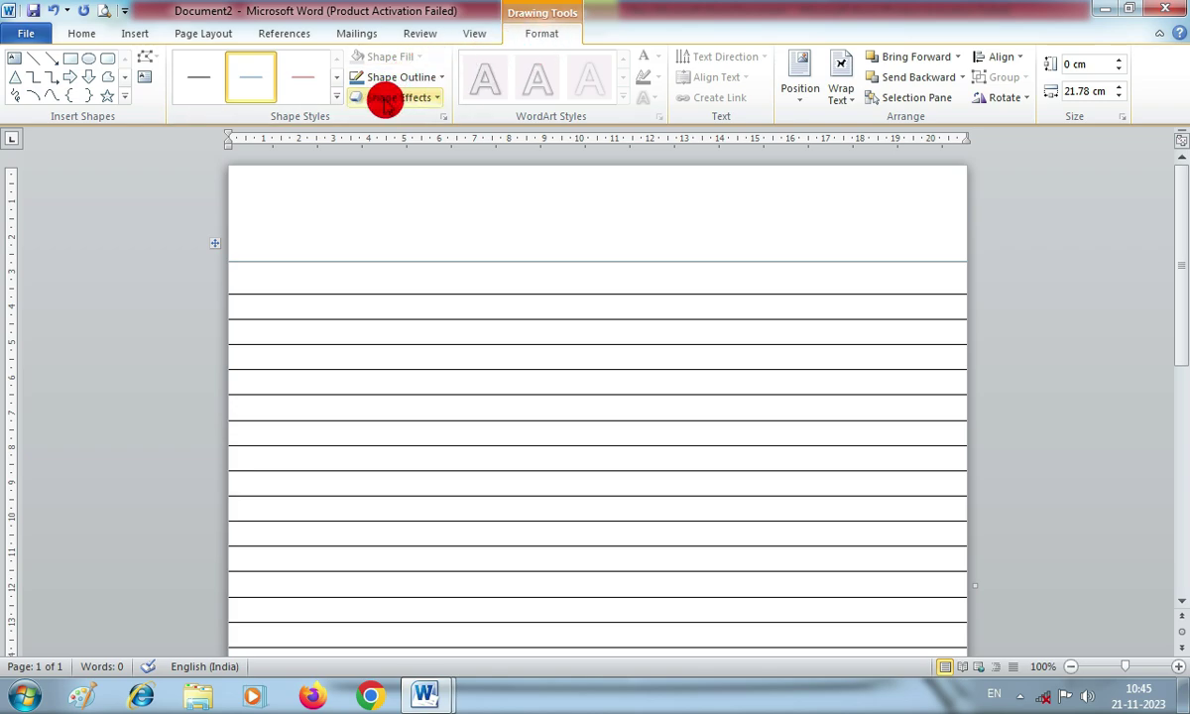
pyautogui.click(443, 79)
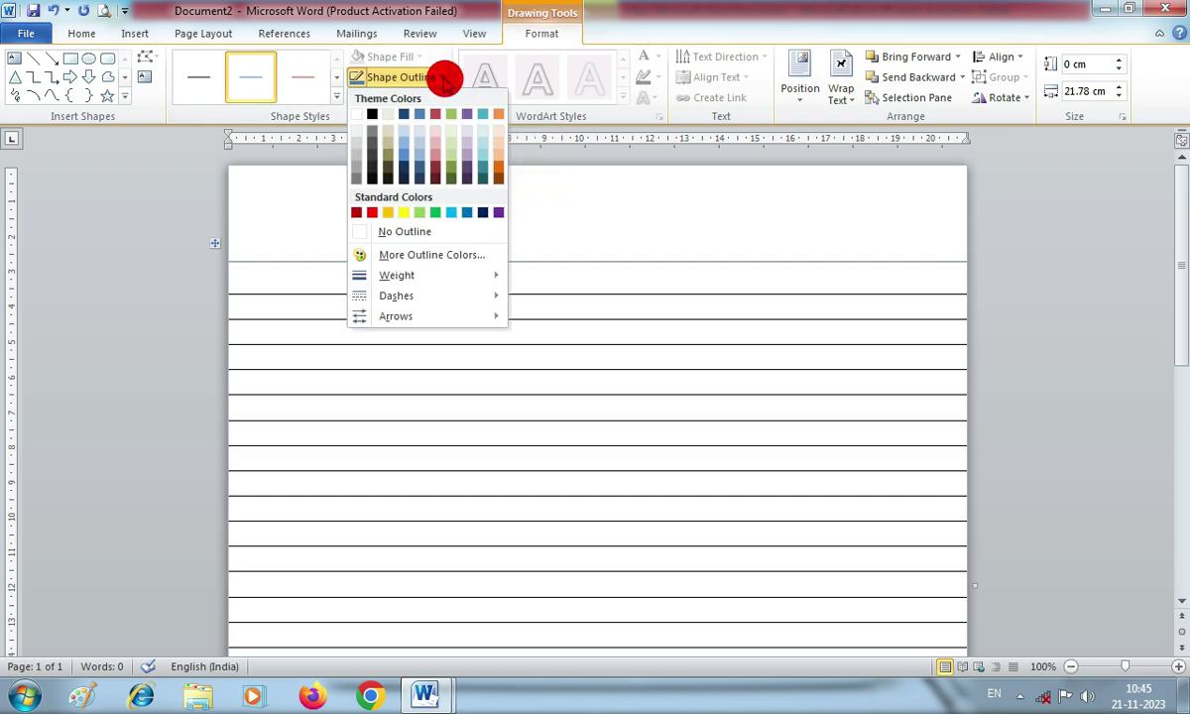
pyautogui.click(372, 213)
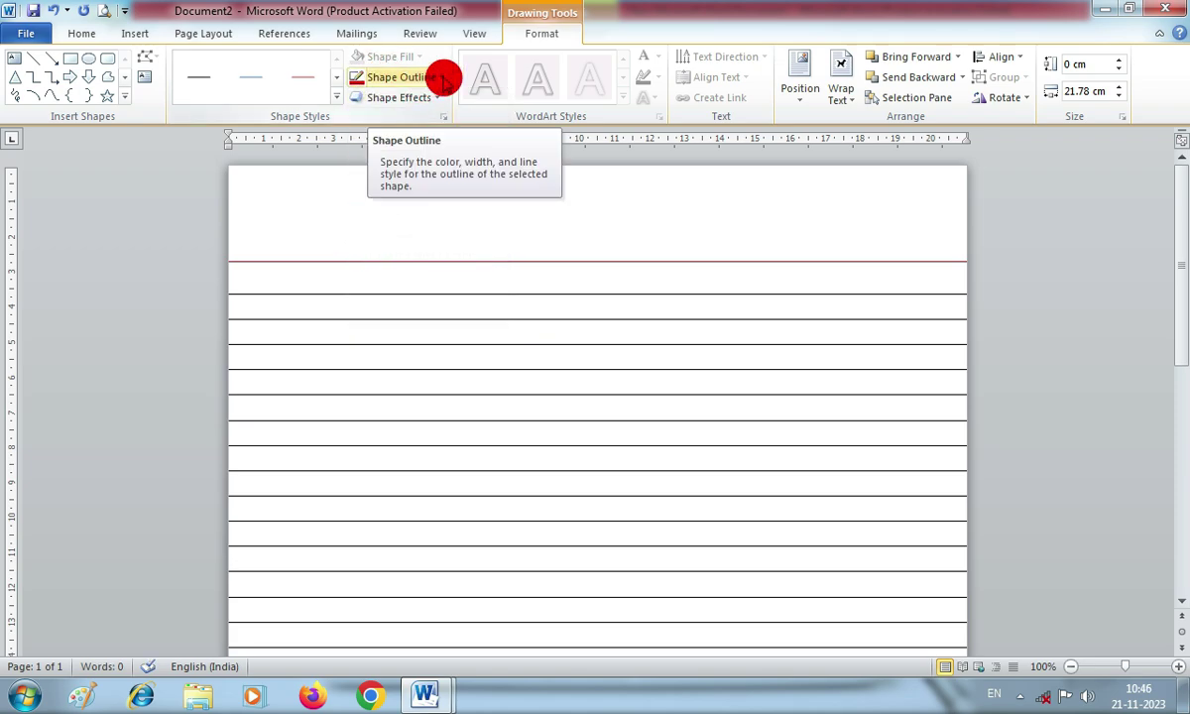
pyautogui.click(441, 79)
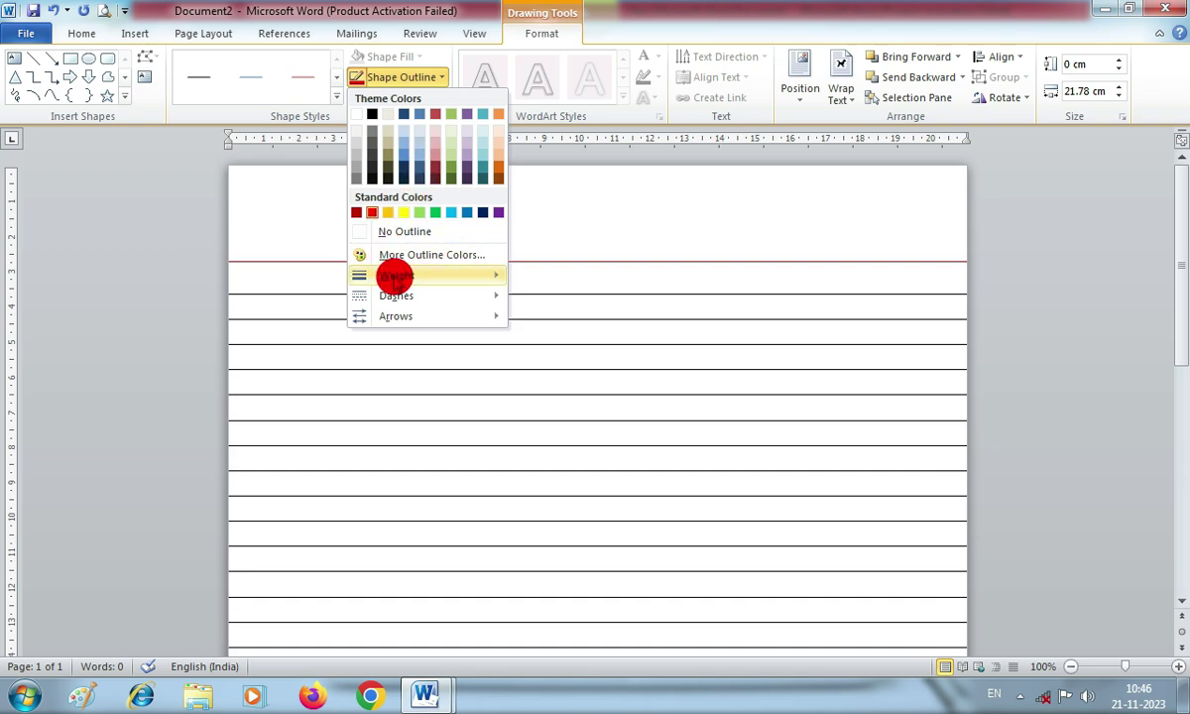
pyautogui.moveTo(396, 279)
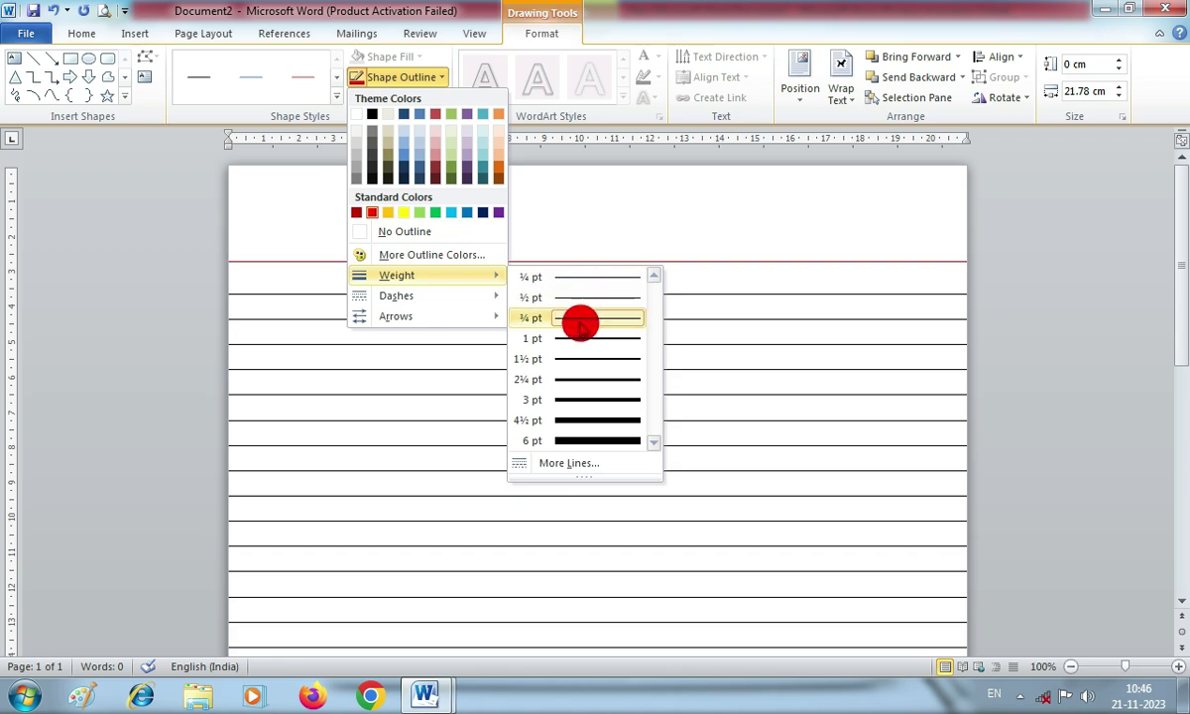
pyautogui.click(581, 325)
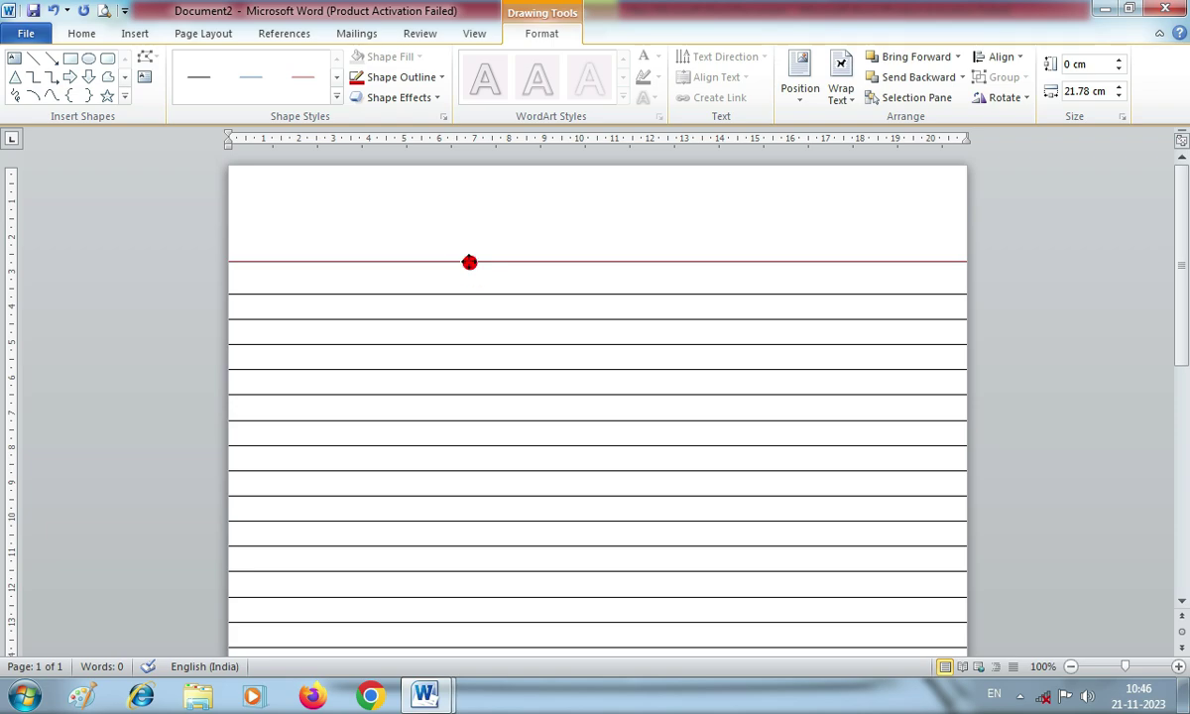
# Ctrl+drag the red line slightly upward to duplicate it just above
pyautogui.moveTo(472, 263); pyautogui.dragTo(474, 258)
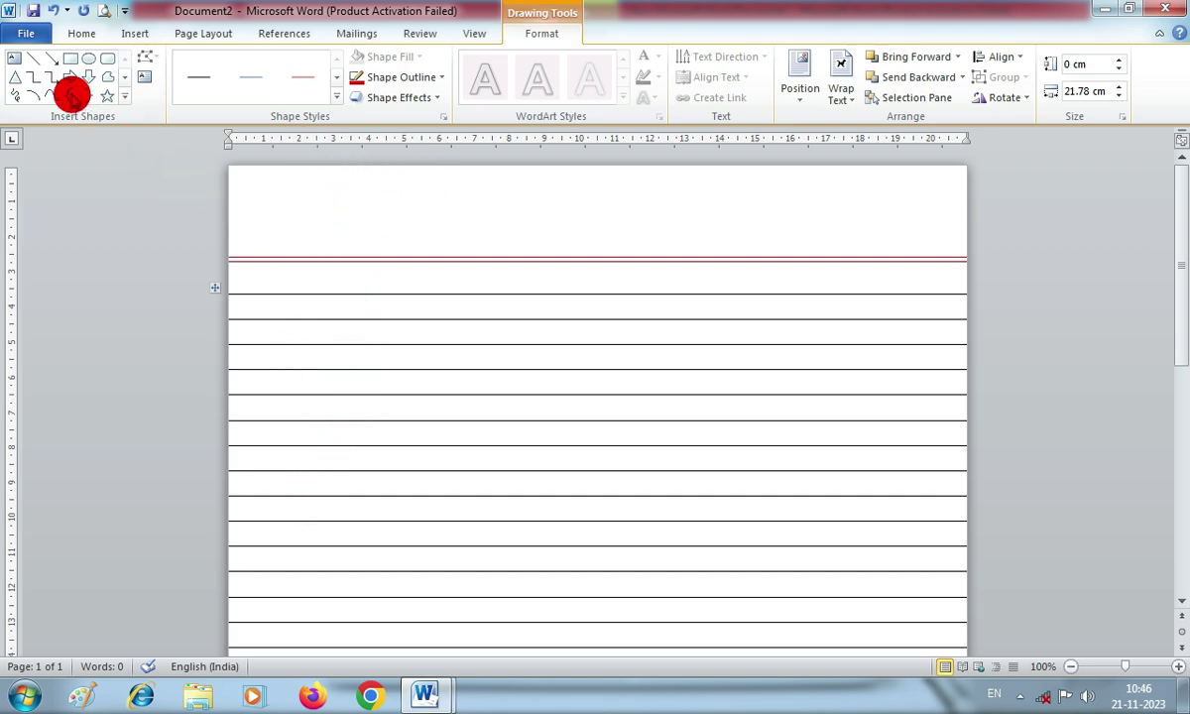
pyautogui.click(134, 33)
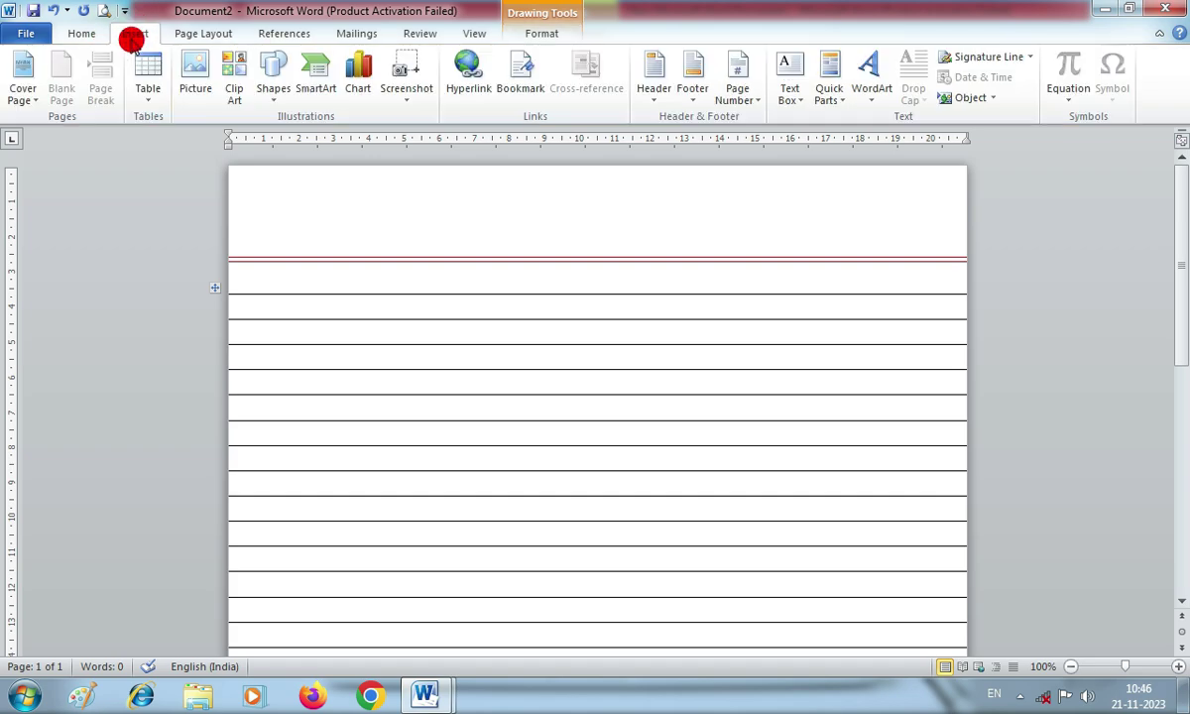
pyautogui.click(277, 99)
pyautogui.click(264, 188)
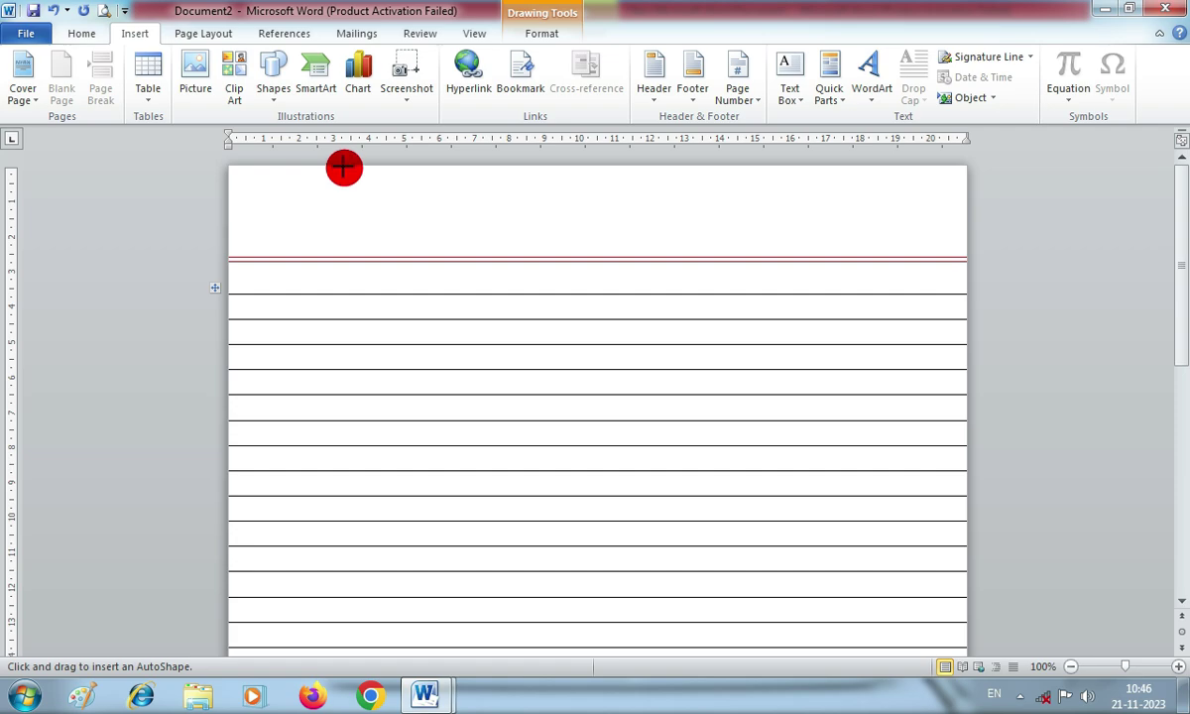
pyautogui.moveTo(343, 166)
pyautogui.mouseDown()
pyautogui.moveTo(349, 627)
pyautogui.moveTo(328, 699)
pyautogui.mouseUp()
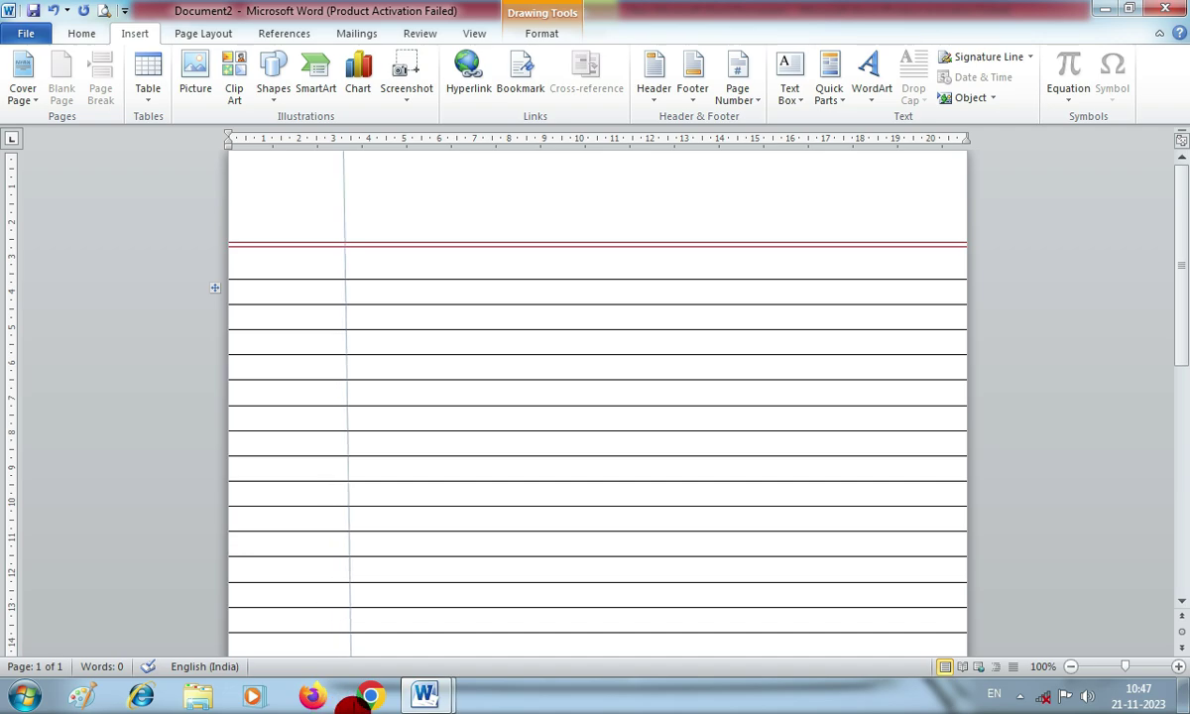
pyautogui.moveTo(328, 702)
pyautogui.mouseDown()
pyautogui.moveTo(358, 702)
pyautogui.moveTo(343, 700)
pyautogui.mouseUp()
pyautogui.scroll(-5, 402, 320)
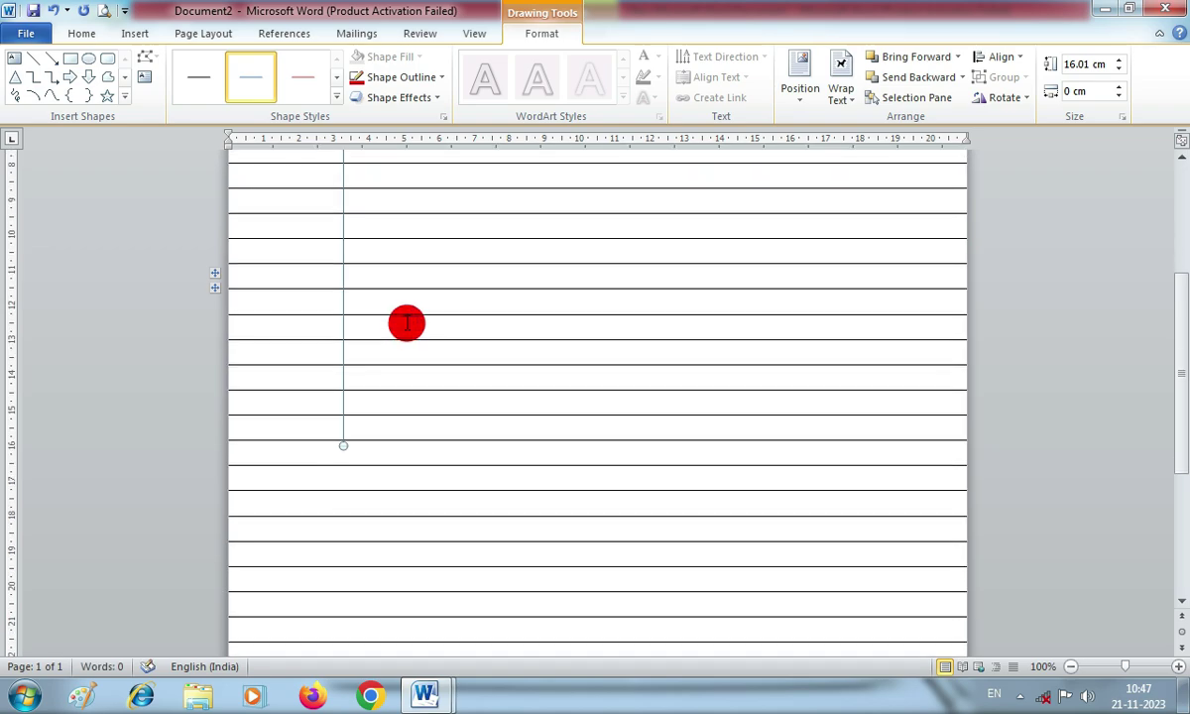
pyautogui.scroll(5, 351, 276)
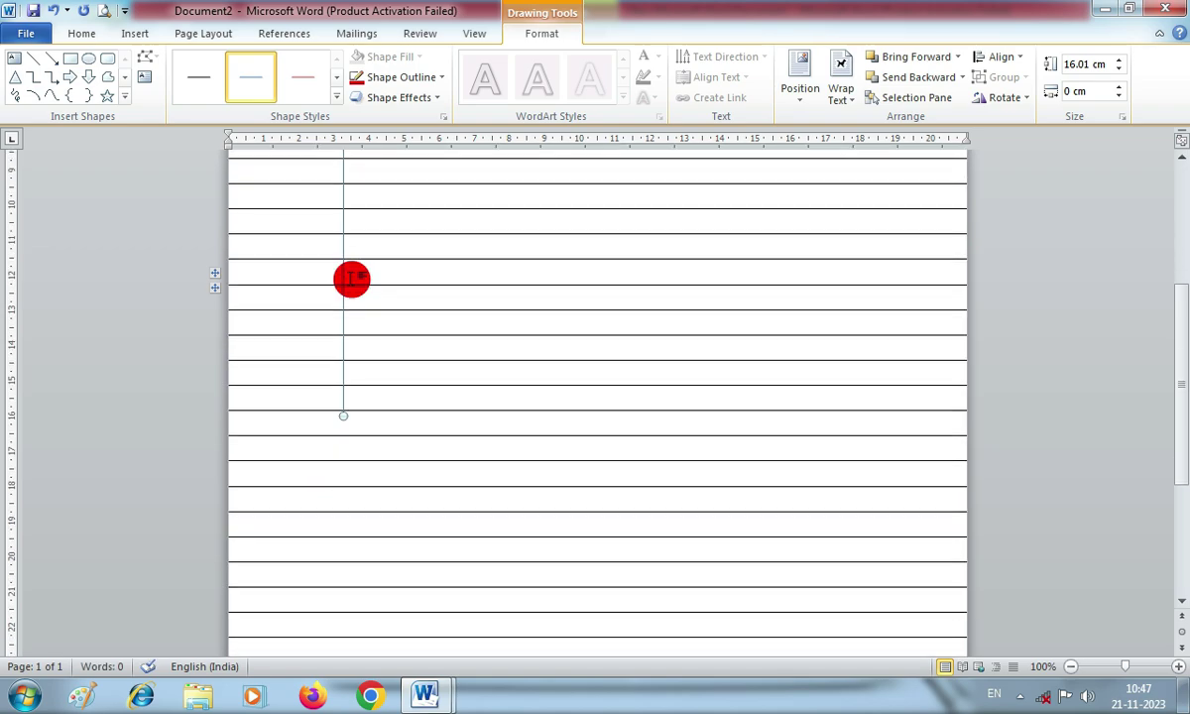
pyautogui.scroll(-3, 353, 274)
pyautogui.scroll(3, 356, 273)
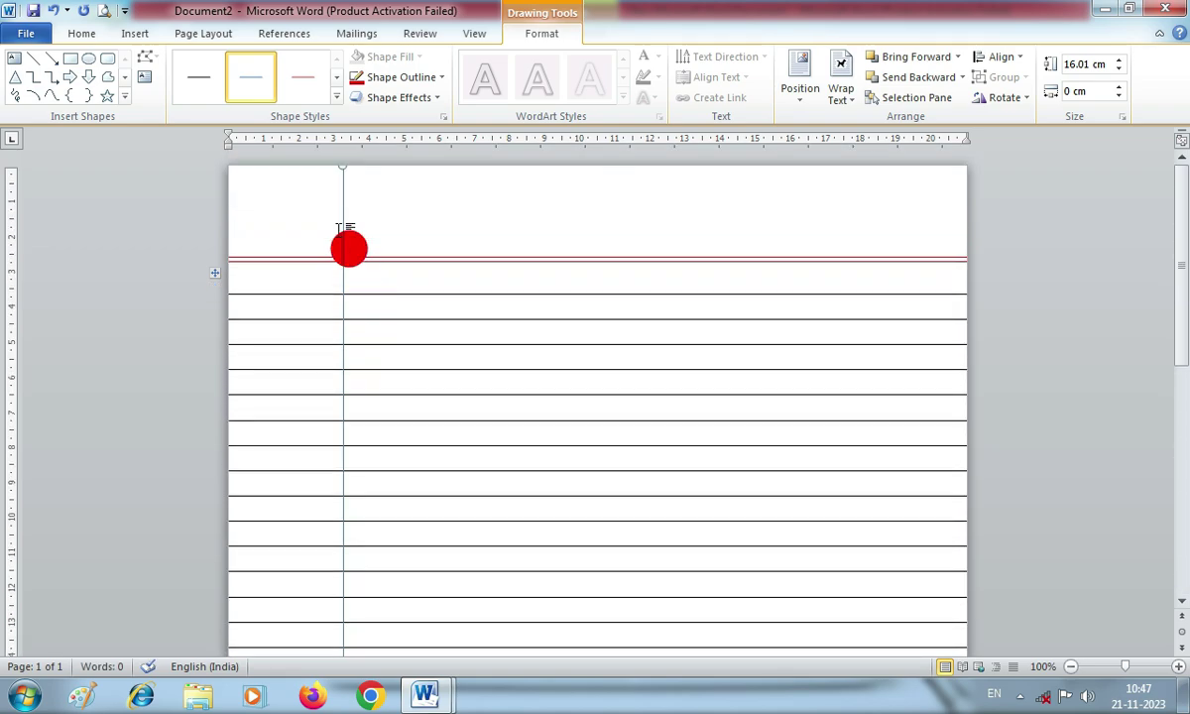
pyautogui.press('Delete')
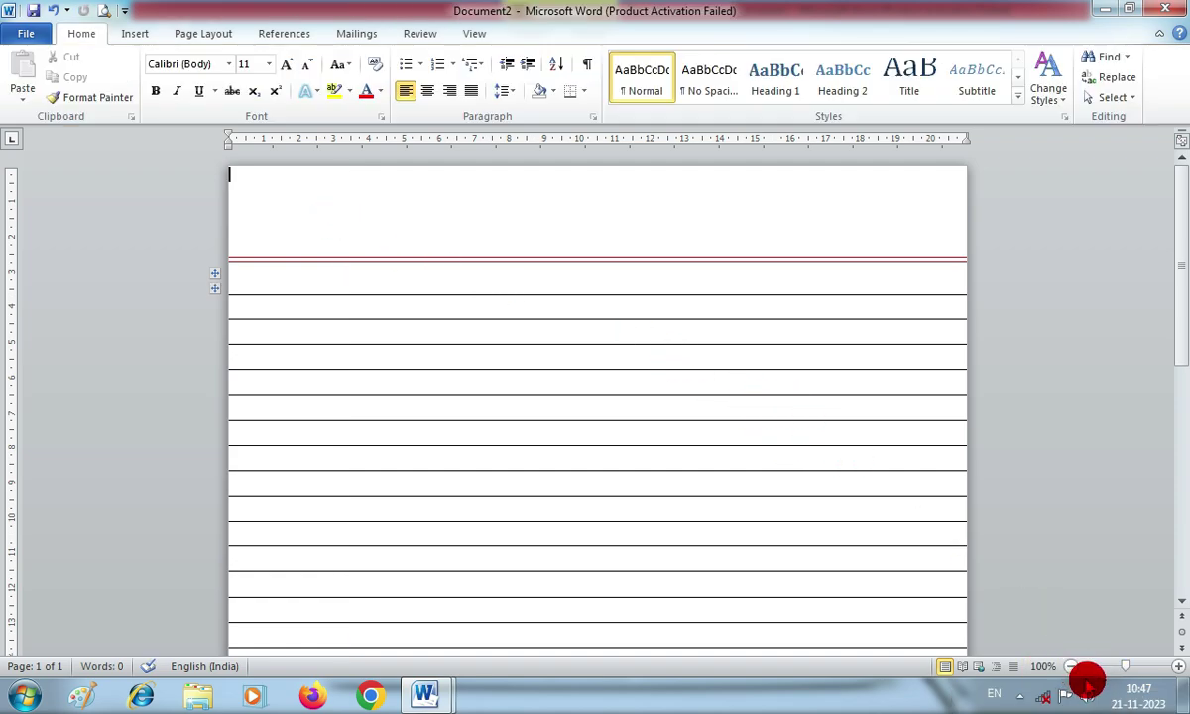
# At 40% zoom, draw a 30.35 cm vertical line down the page near the left edge
pyautogui.click(1064, 672)
pyautogui.click(1066, 673)
pyautogui.click(1069, 672)
pyautogui.click(1070, 670)
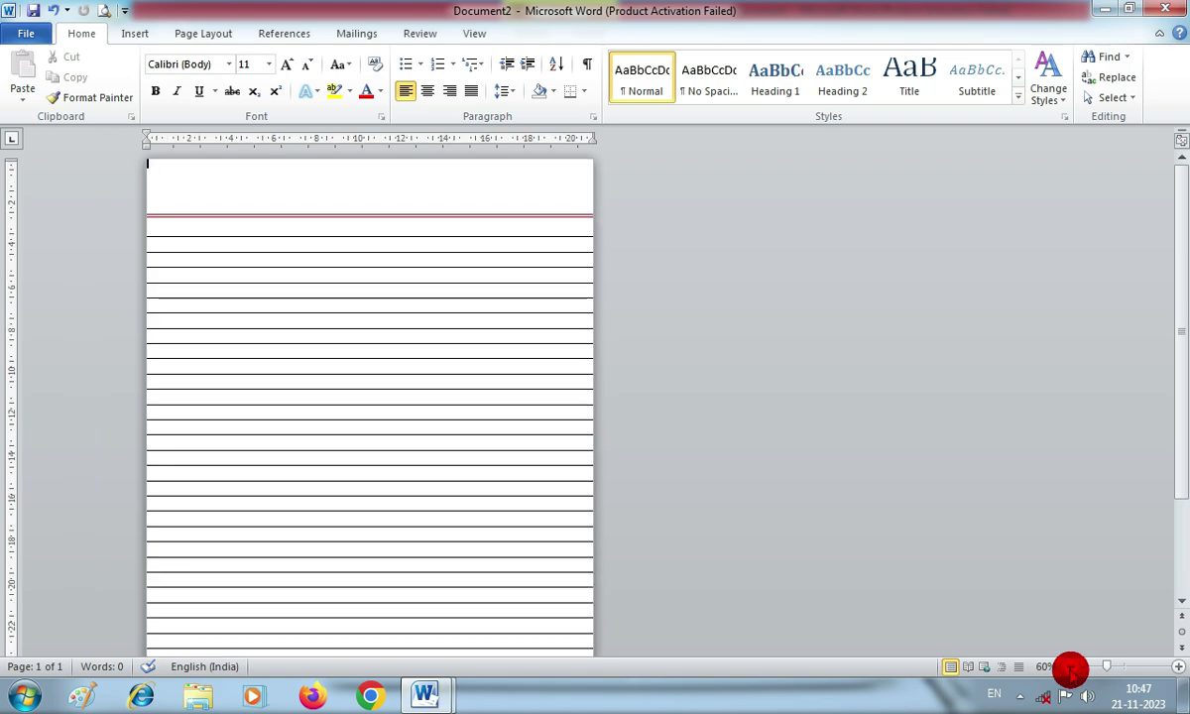
pyautogui.click(1070, 670)
pyautogui.click(1071, 670)
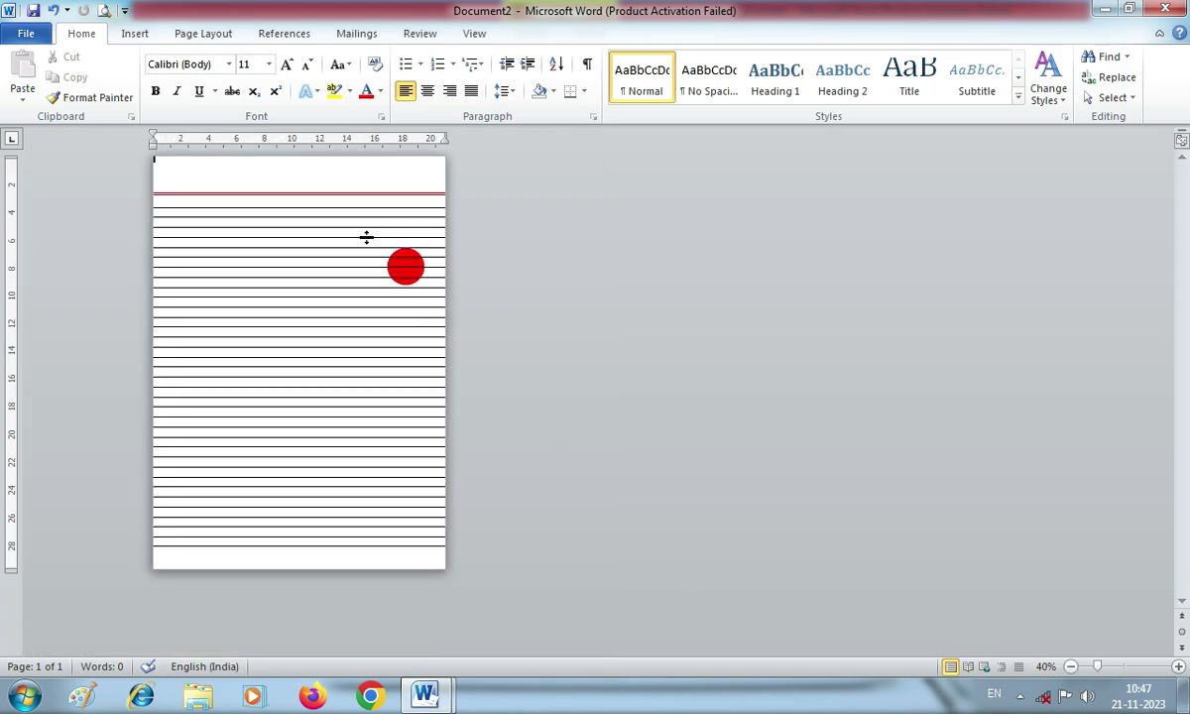
pyautogui.click(121, 37)
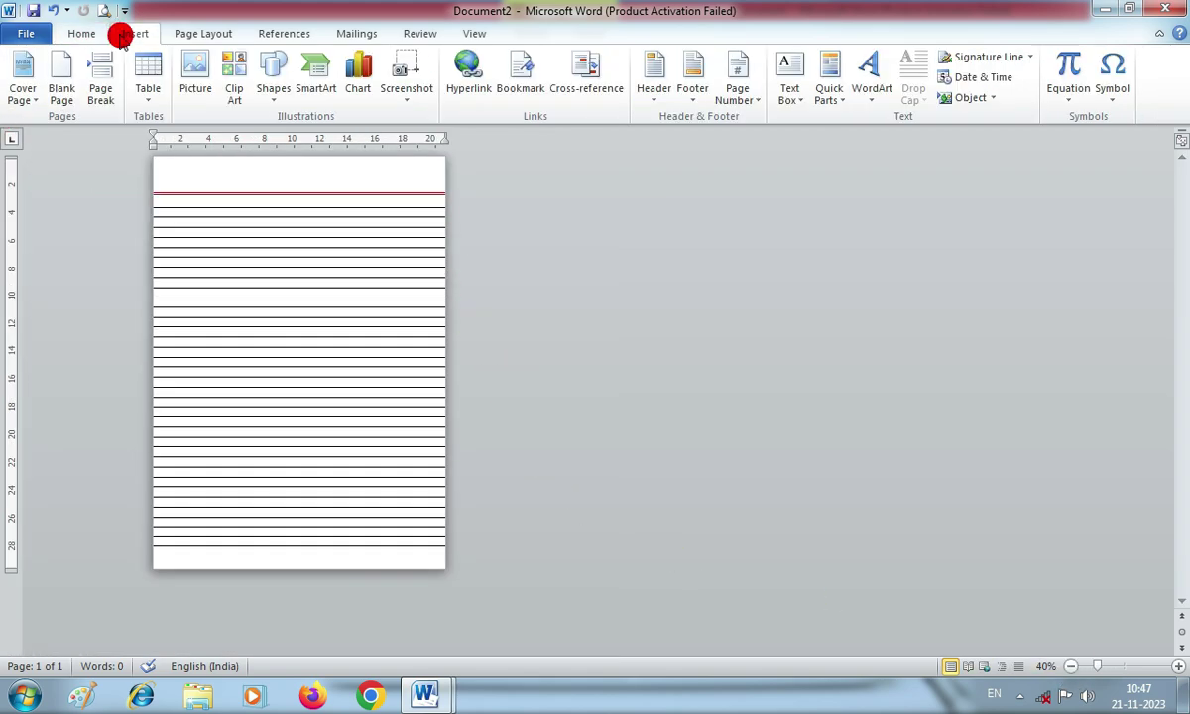
pyautogui.click(274, 77)
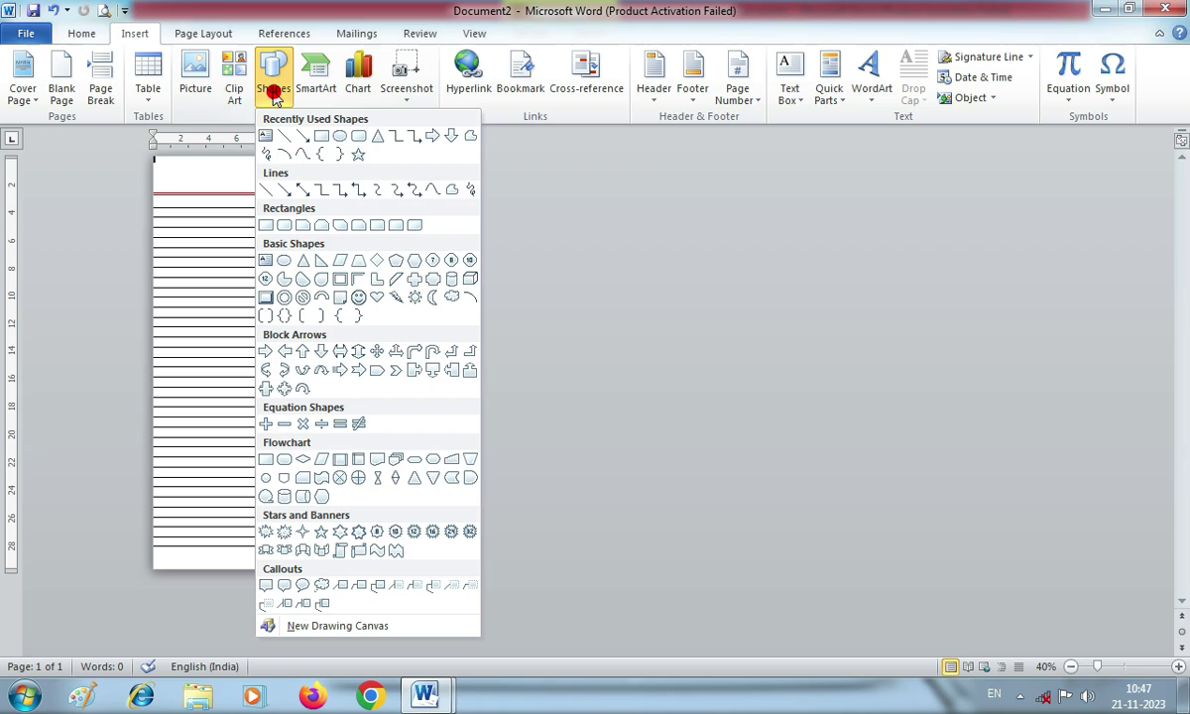
pyautogui.click(267, 189)
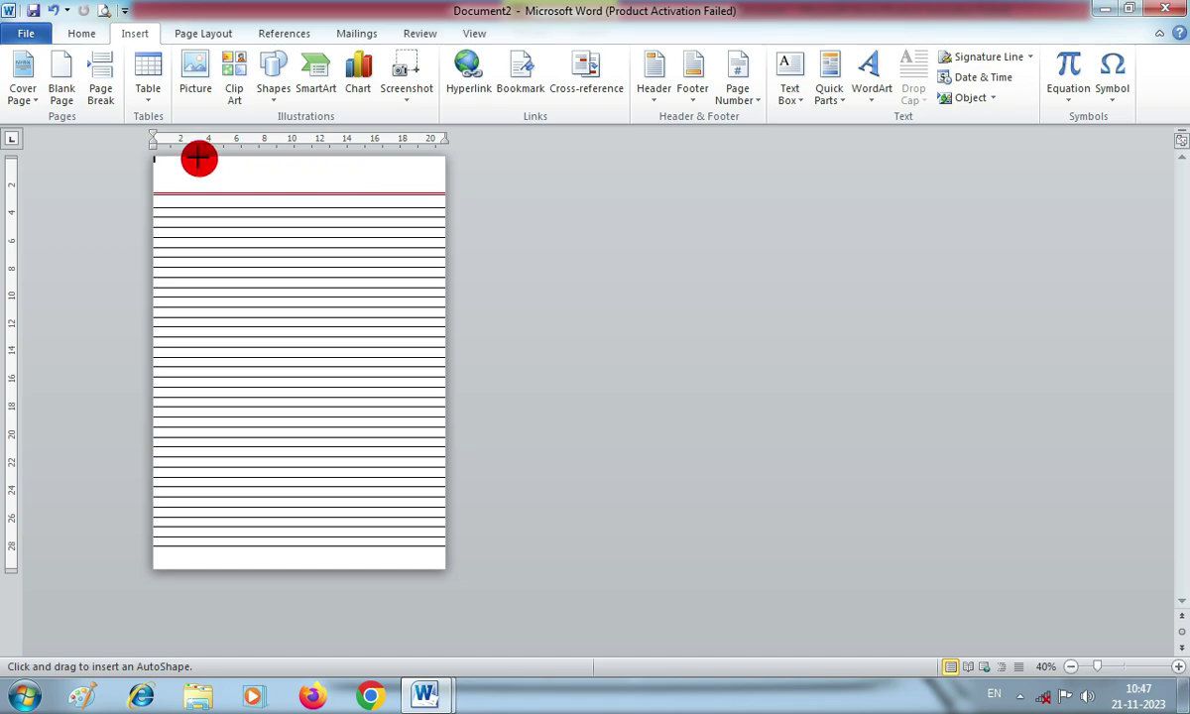
pyautogui.moveTo(198, 157); pyautogui.dragTo(243, 572)
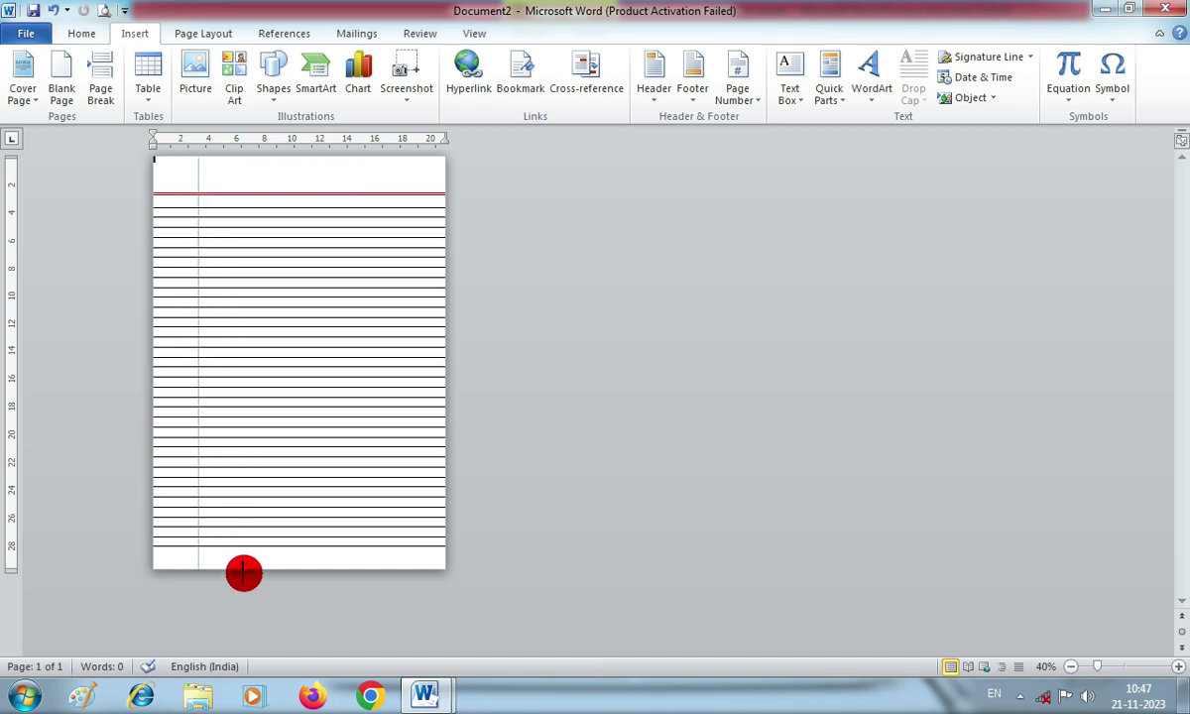
pyautogui.moveTo(243, 580); pyautogui.dragTo(243, 578)
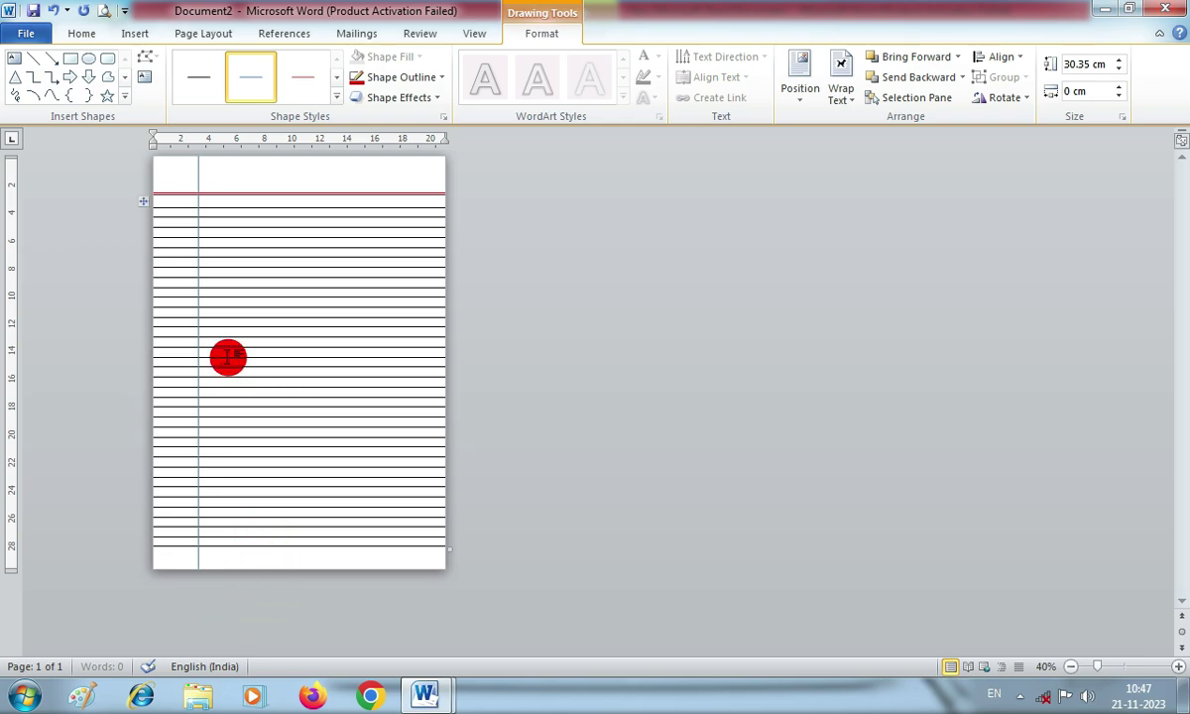
# Give the vertical margin line a red ¾ pt outline after zooming back in
pyautogui.click(1180, 666)
pyautogui.click(1179, 666)
pyautogui.click(1180, 666)
pyautogui.click(1180, 666)
pyautogui.click(1180, 666)
pyautogui.click(1180, 666)
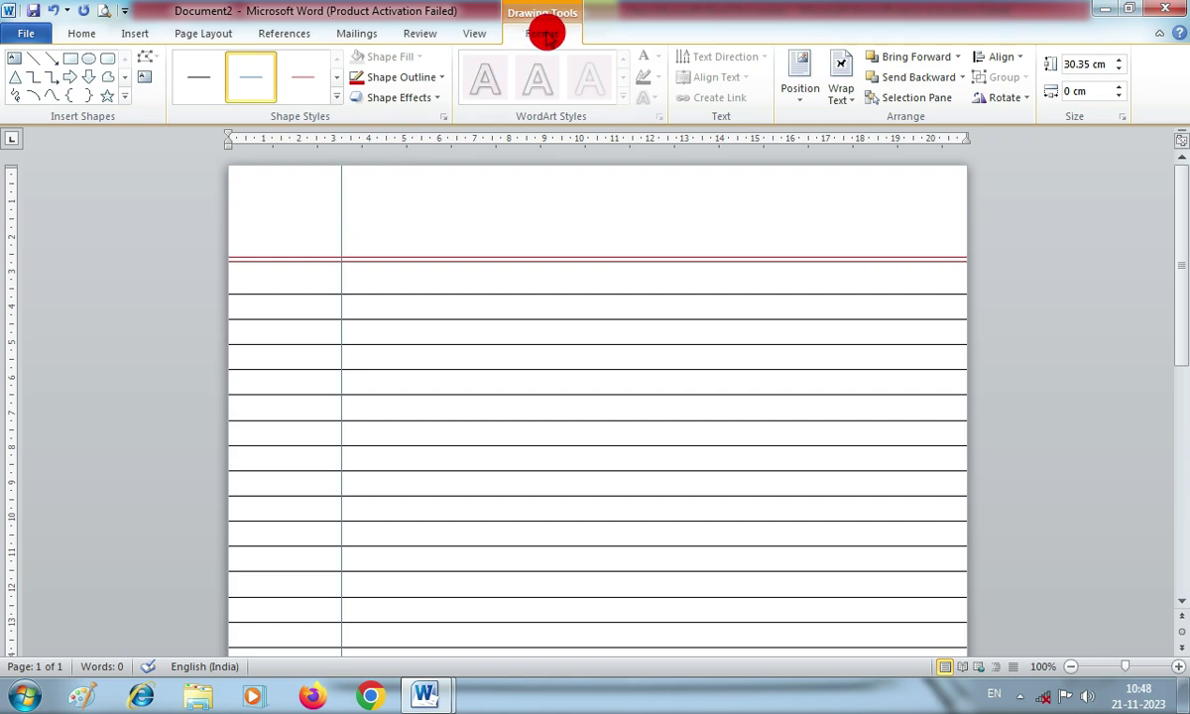
pyautogui.click(441, 79)
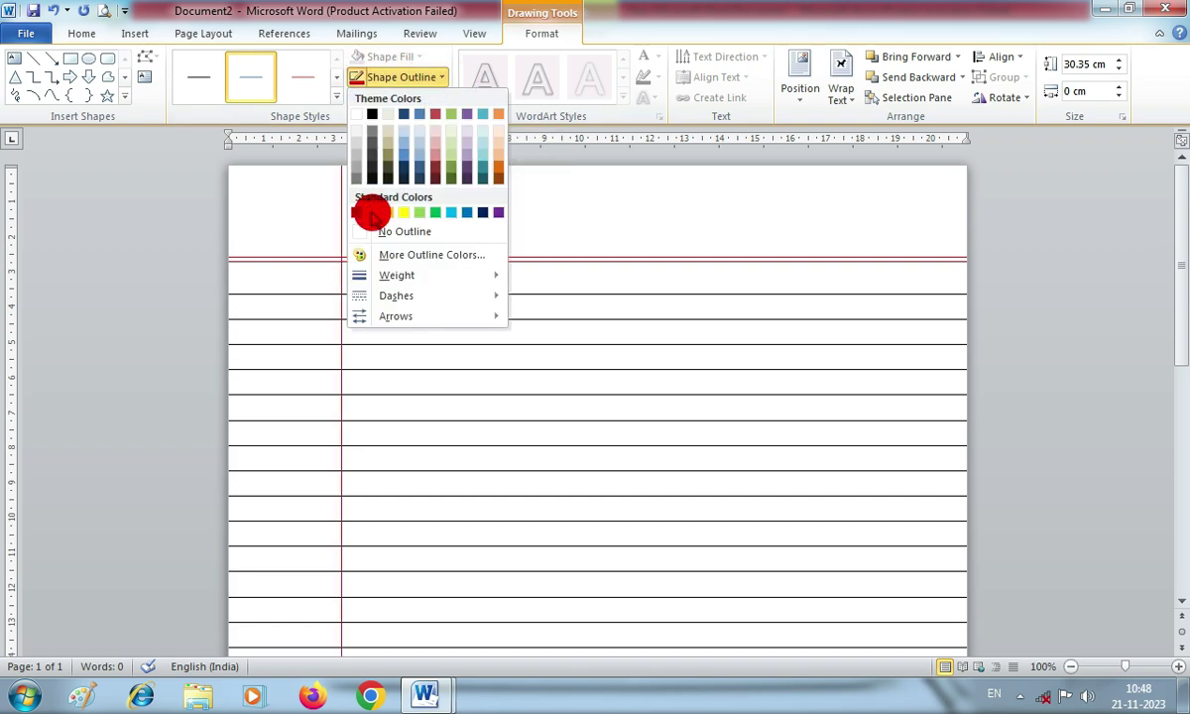
pyautogui.click(371, 213)
pyautogui.click(412, 77)
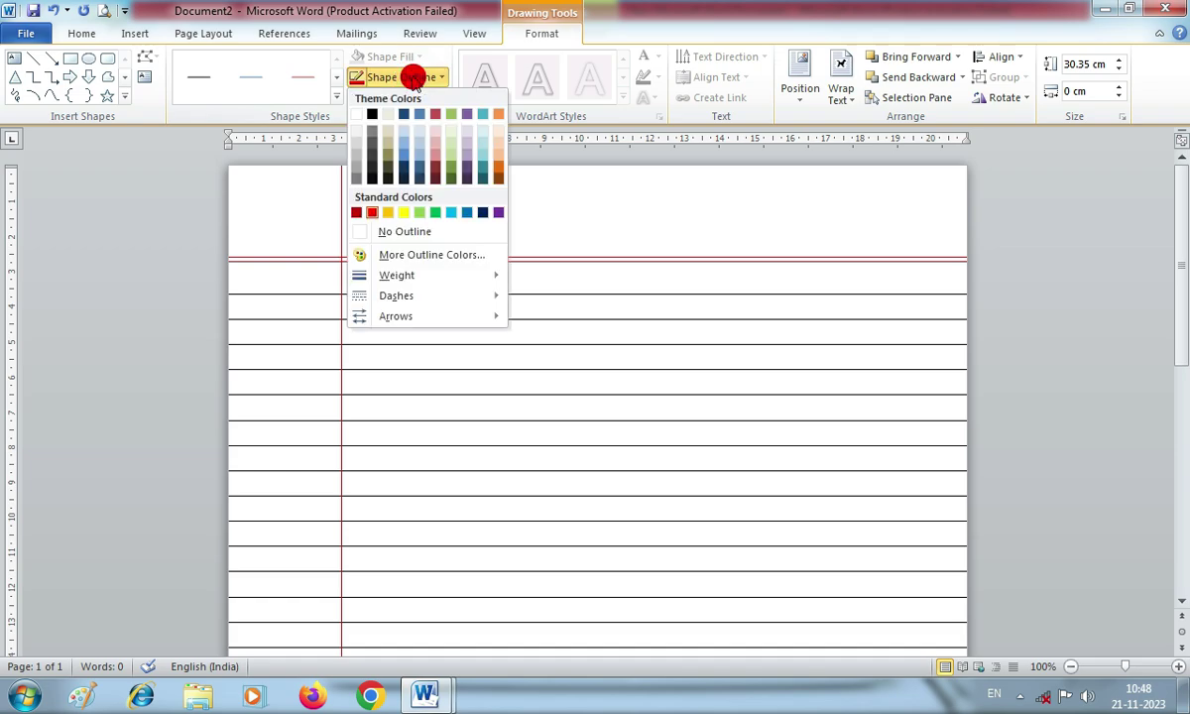
pyautogui.moveTo(410, 278)
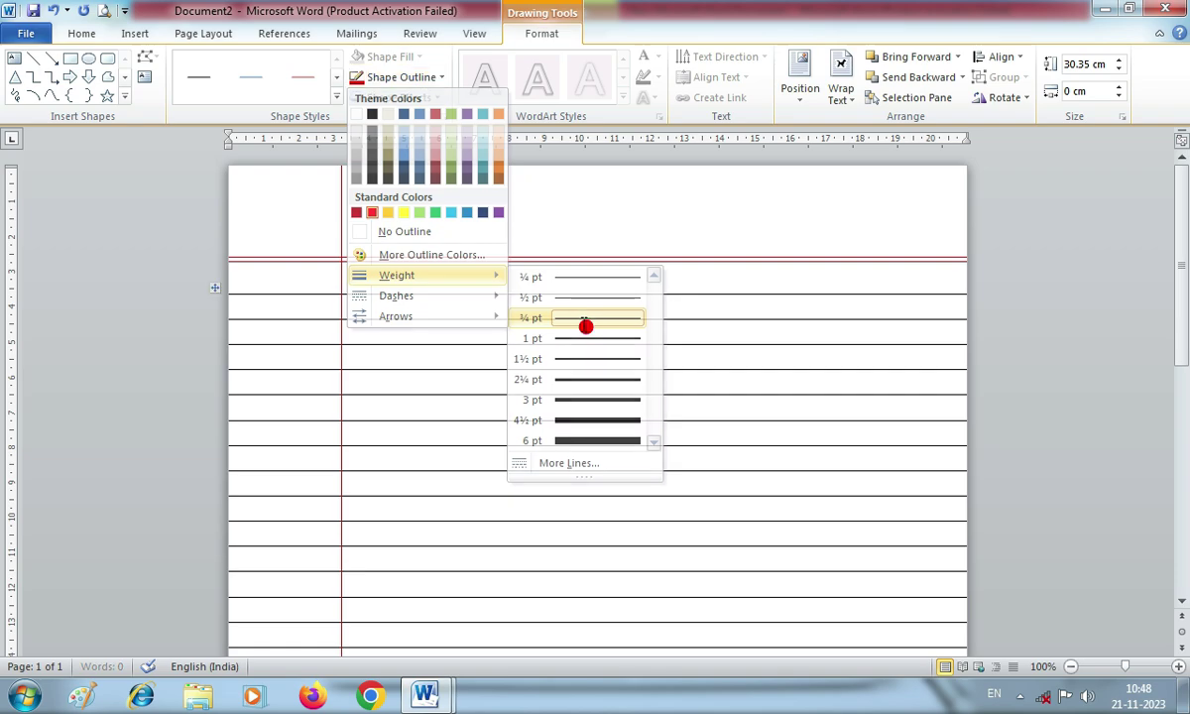
pyautogui.click(585, 324)
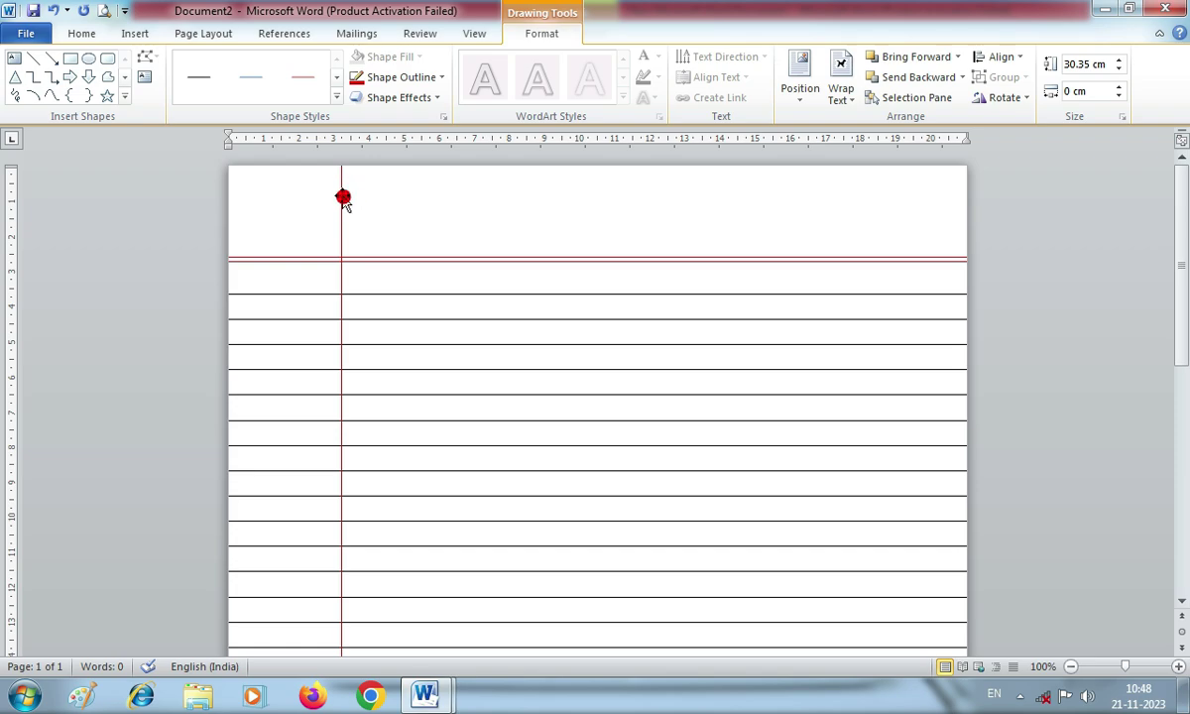
pyautogui.click(343, 197)
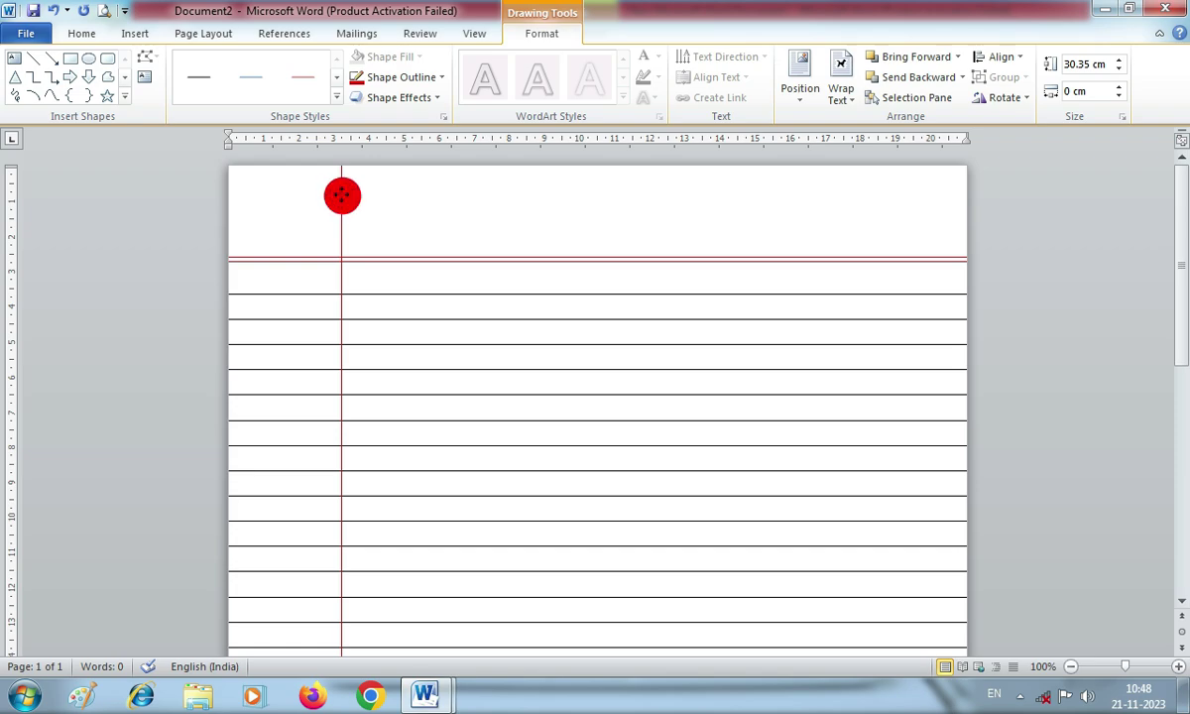
# Duplicate the red vertical margin line and place the copy just to its right
pyautogui.moveTo(344, 199); pyautogui.dragTo(346, 200)
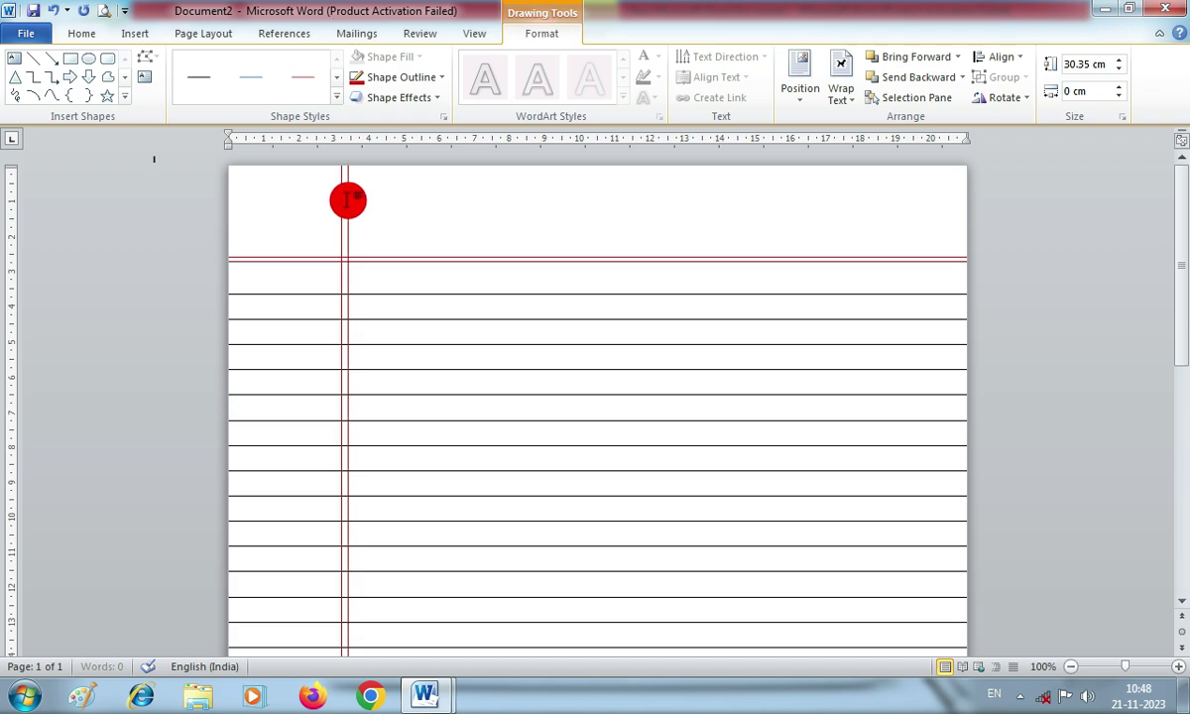
pyautogui.scroll(-10, 451, 218)
pyautogui.scroll(3, 391, 349)
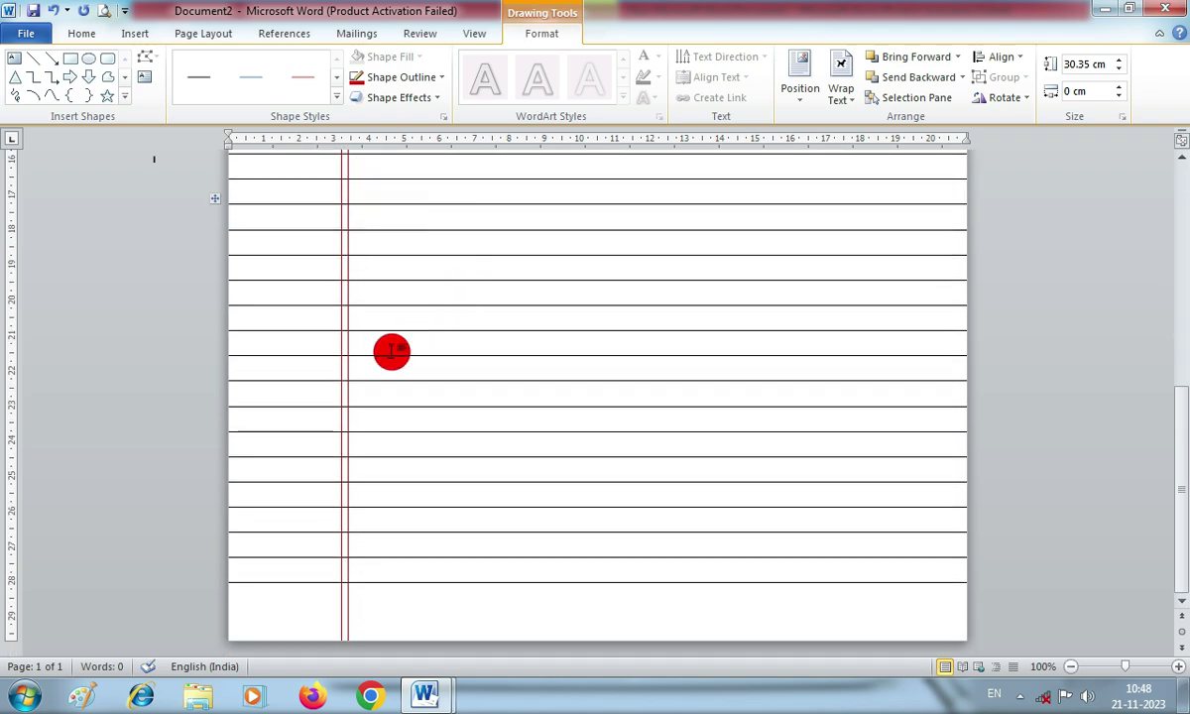
pyautogui.scroll(3, 384, 338)
pyautogui.scroll(4, 384, 339)
pyautogui.press('Left')
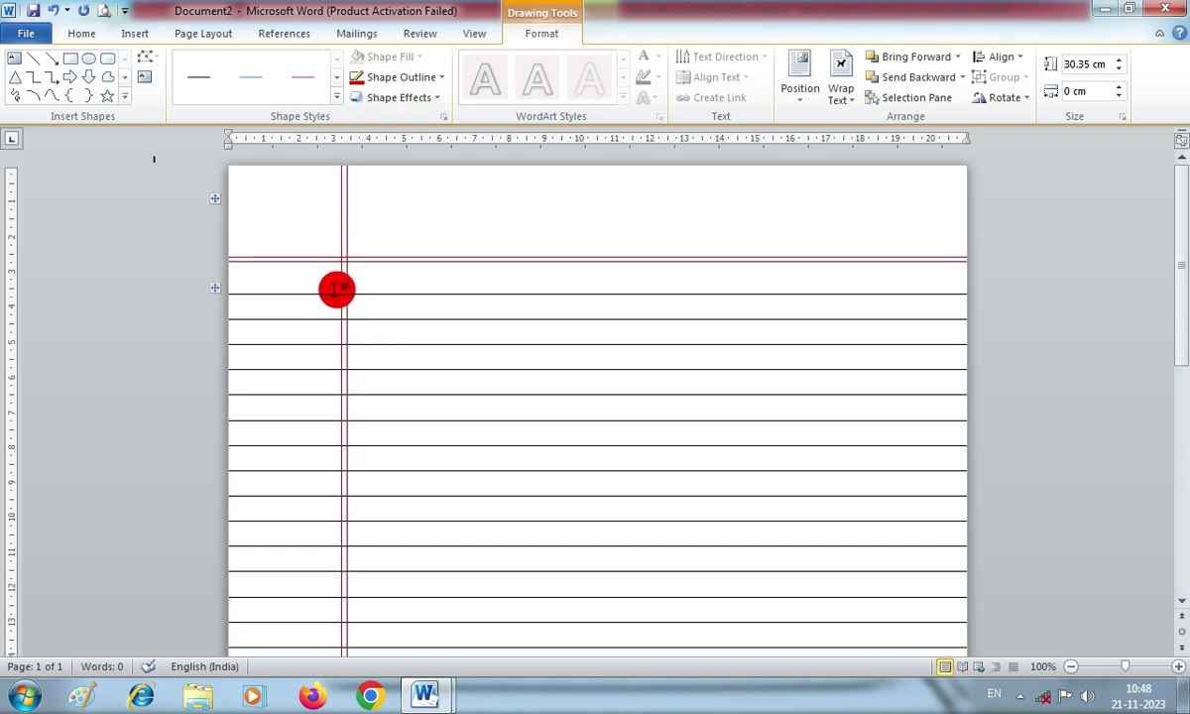
pyautogui.click(431, 272)
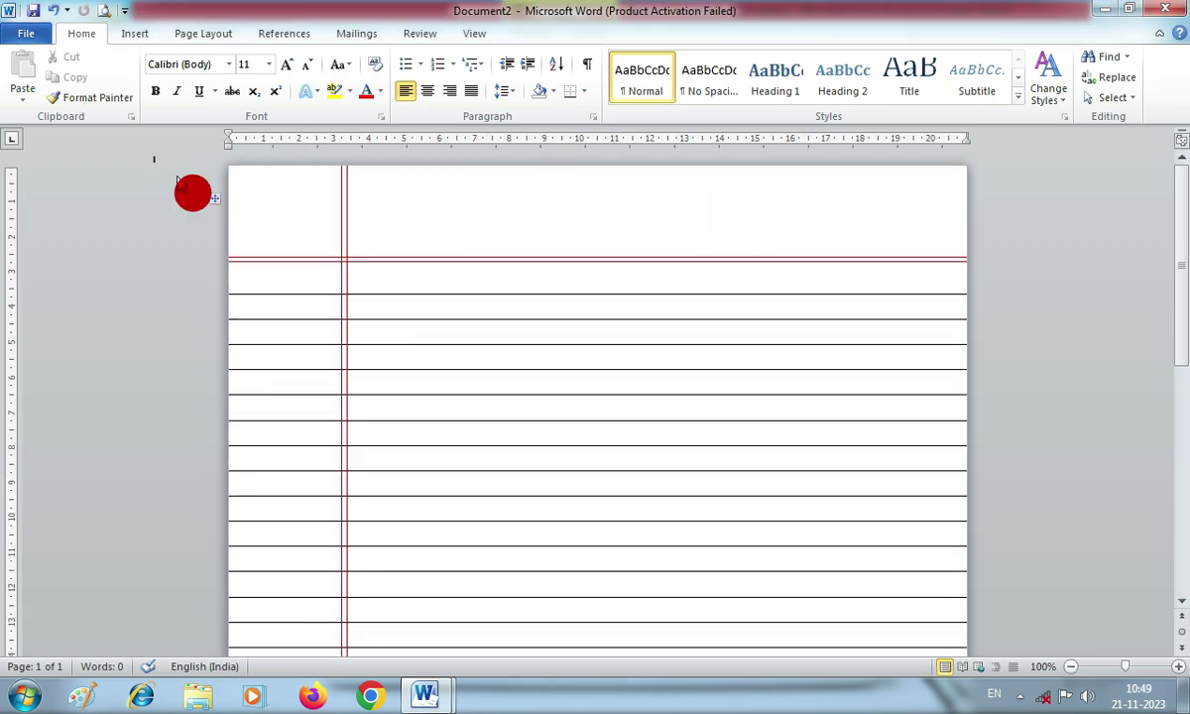
# Draw a rounded rectangle in the top-right corner of the header area
pyautogui.click(135, 36)
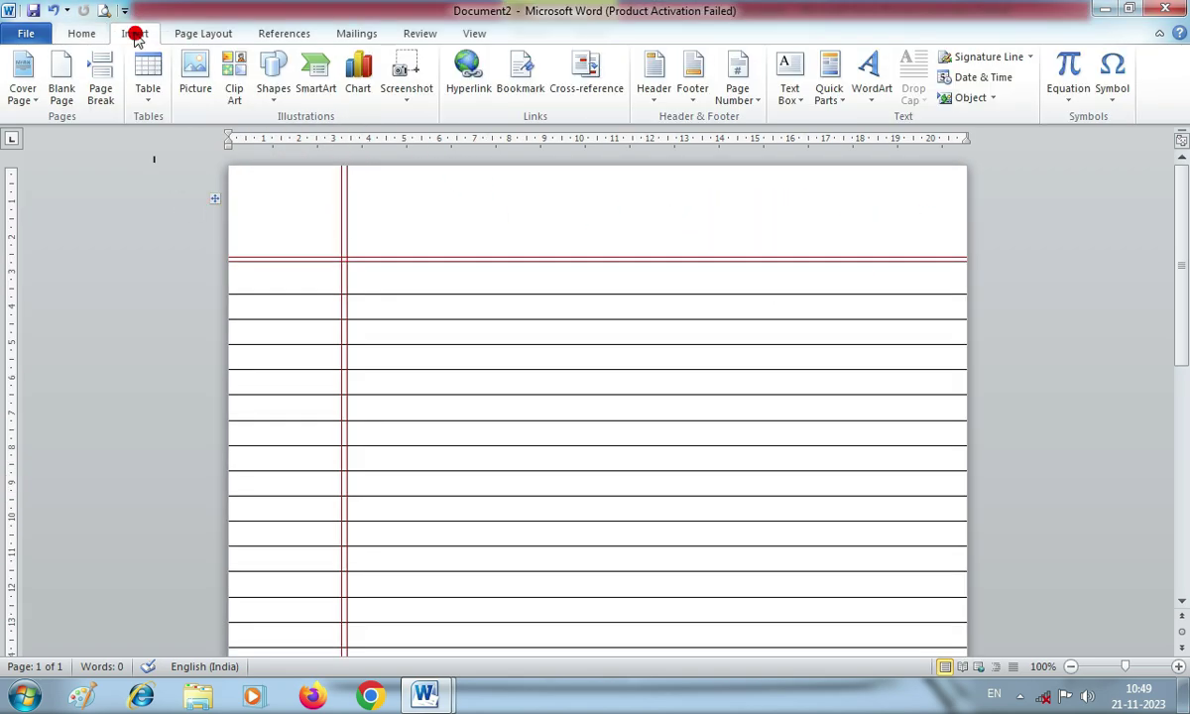
pyautogui.click(274, 92)
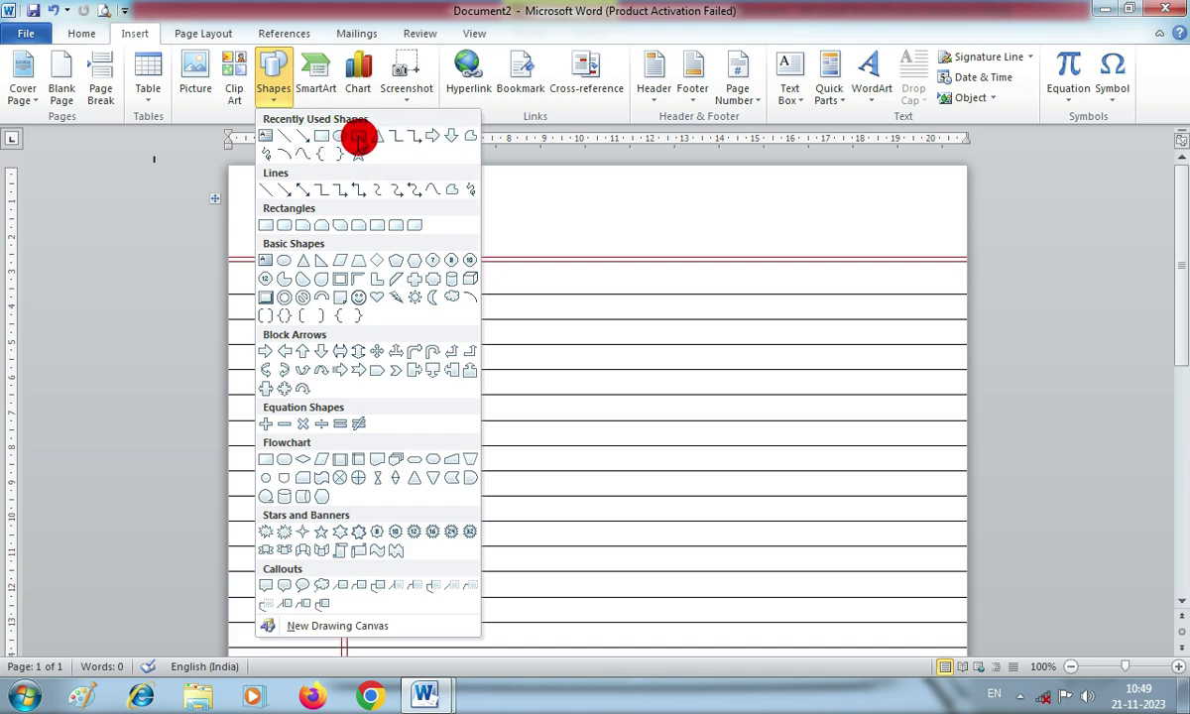
pyautogui.click(357, 137)
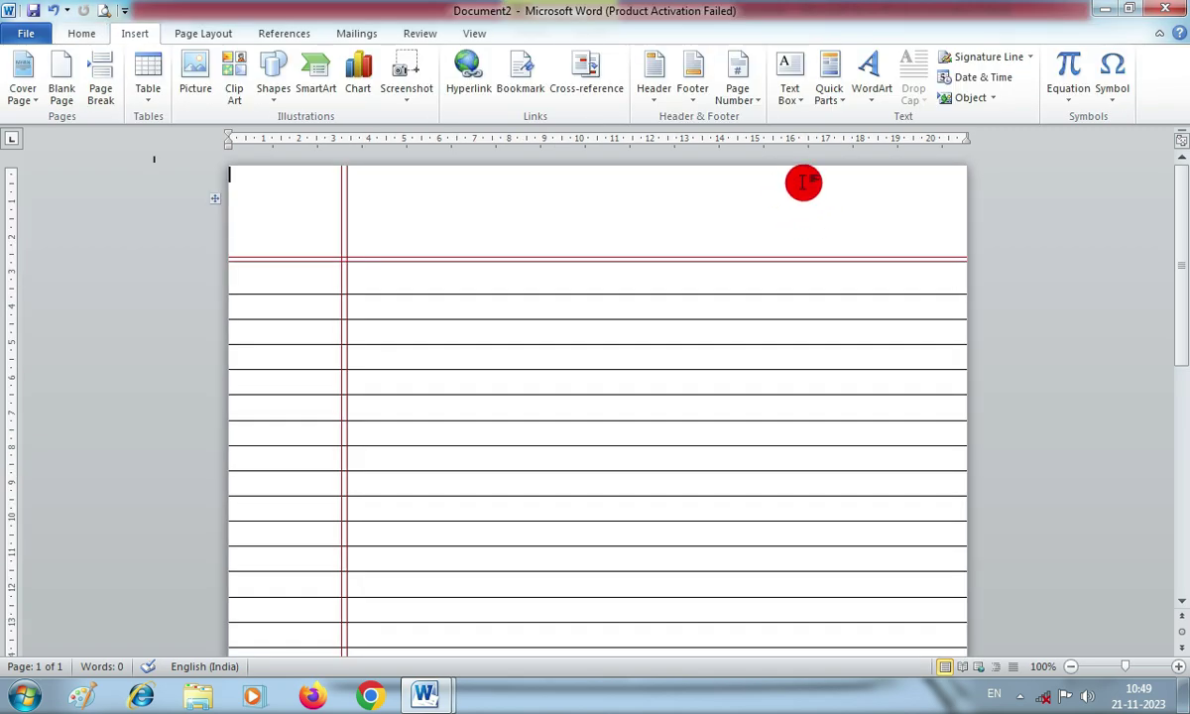
pyautogui.click(270, 88)
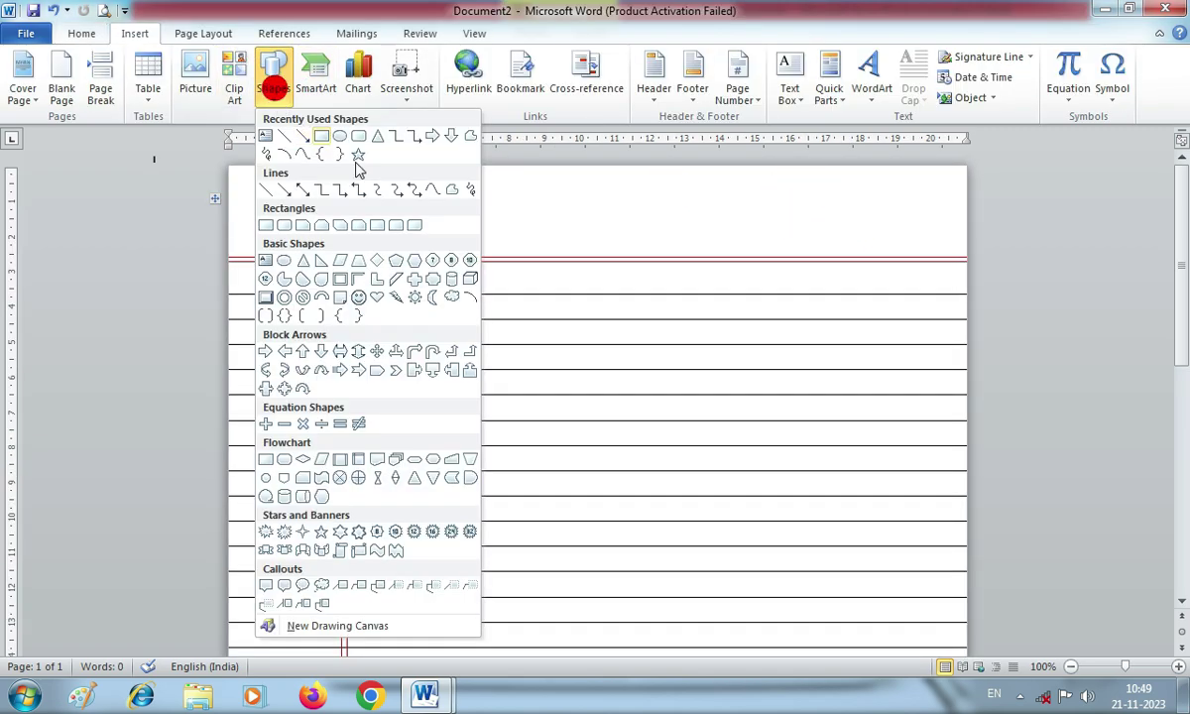
pyautogui.click(338, 136)
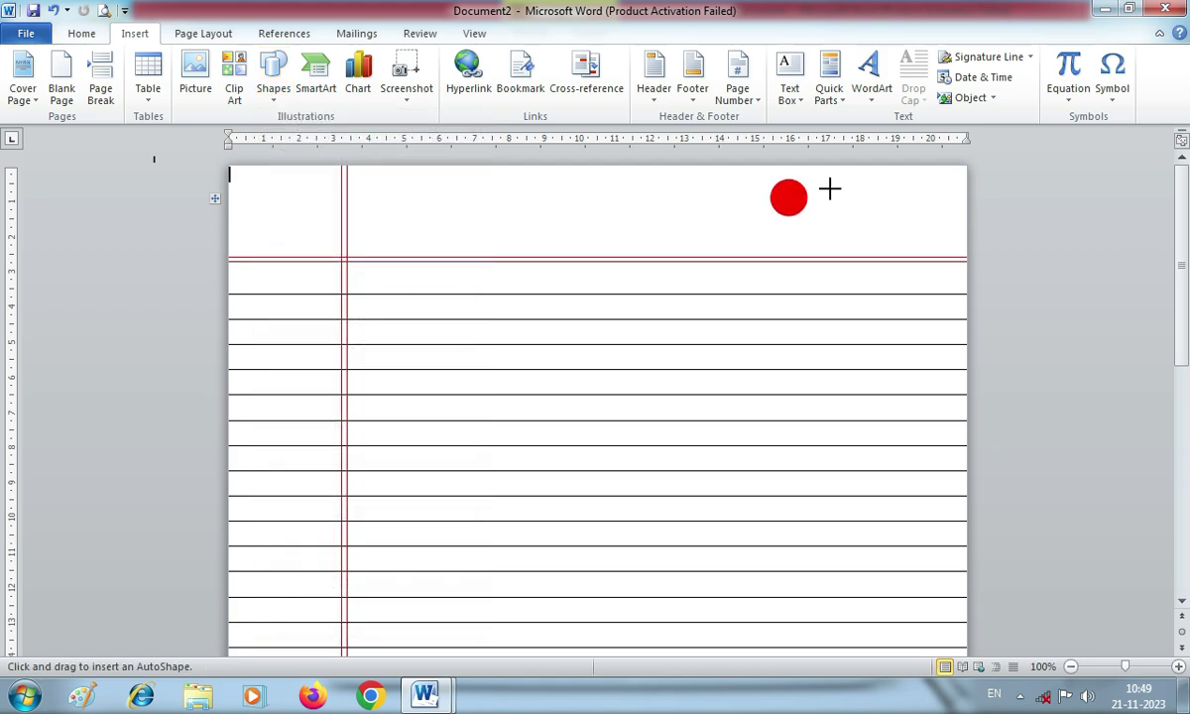
pyautogui.moveTo(798, 178); pyautogui.dragTo(938, 246)
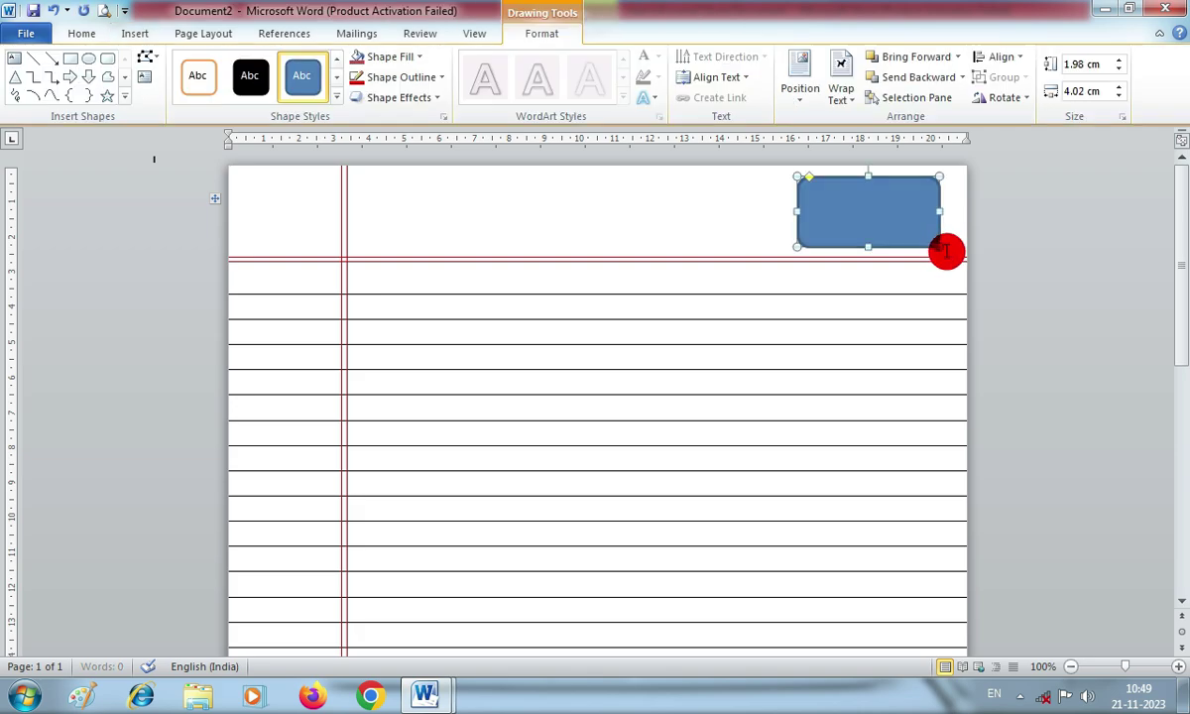
pyautogui.moveTo(947, 248); pyautogui.dragTo(948, 246)
pyautogui.click(867, 225)
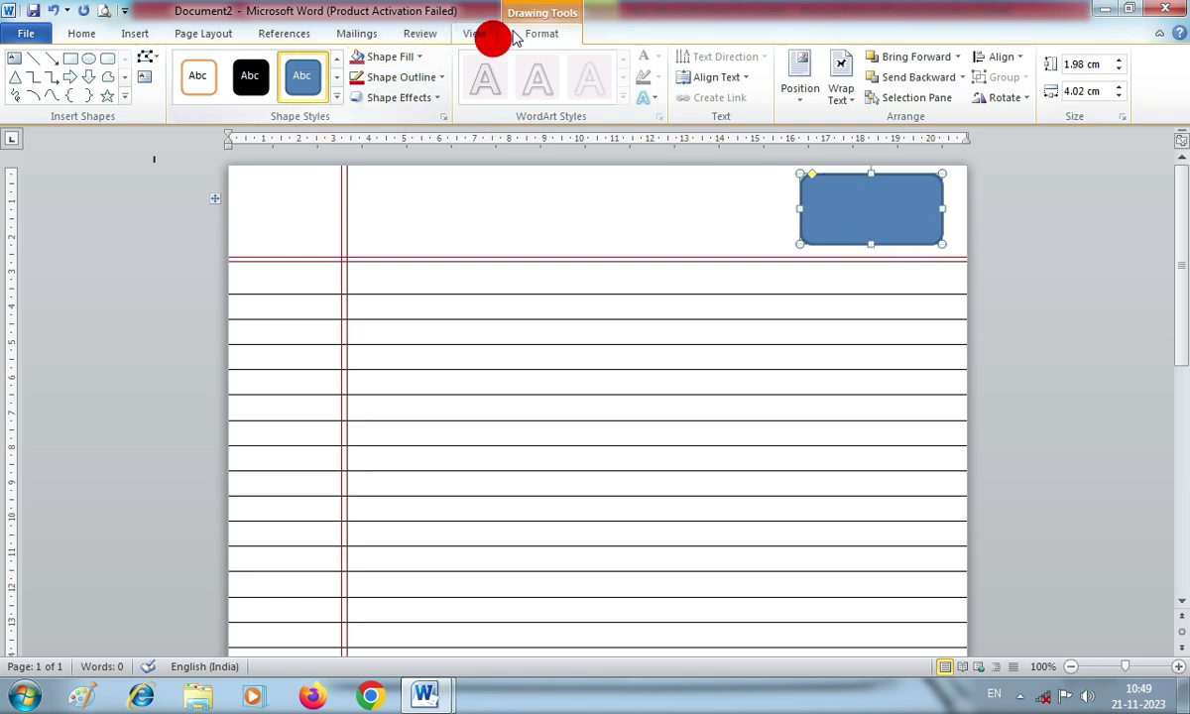
# Give the rounded box no fill and a red outline
pyautogui.click(422, 60)
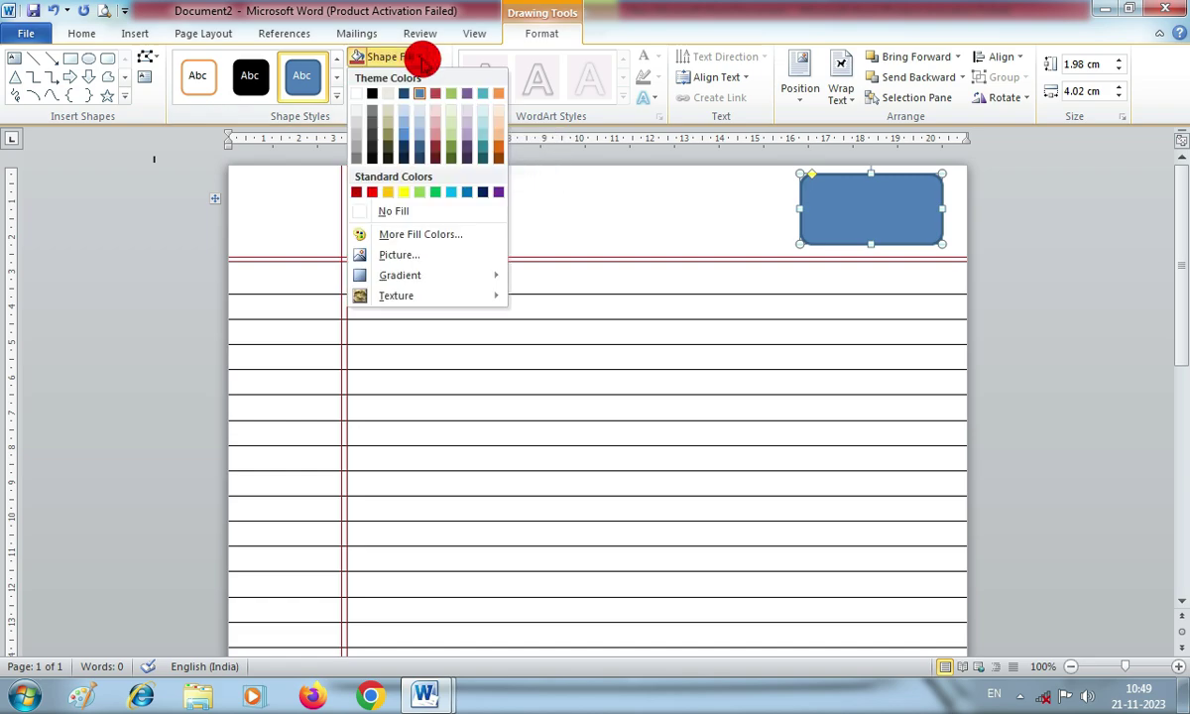
pyautogui.click(402, 212)
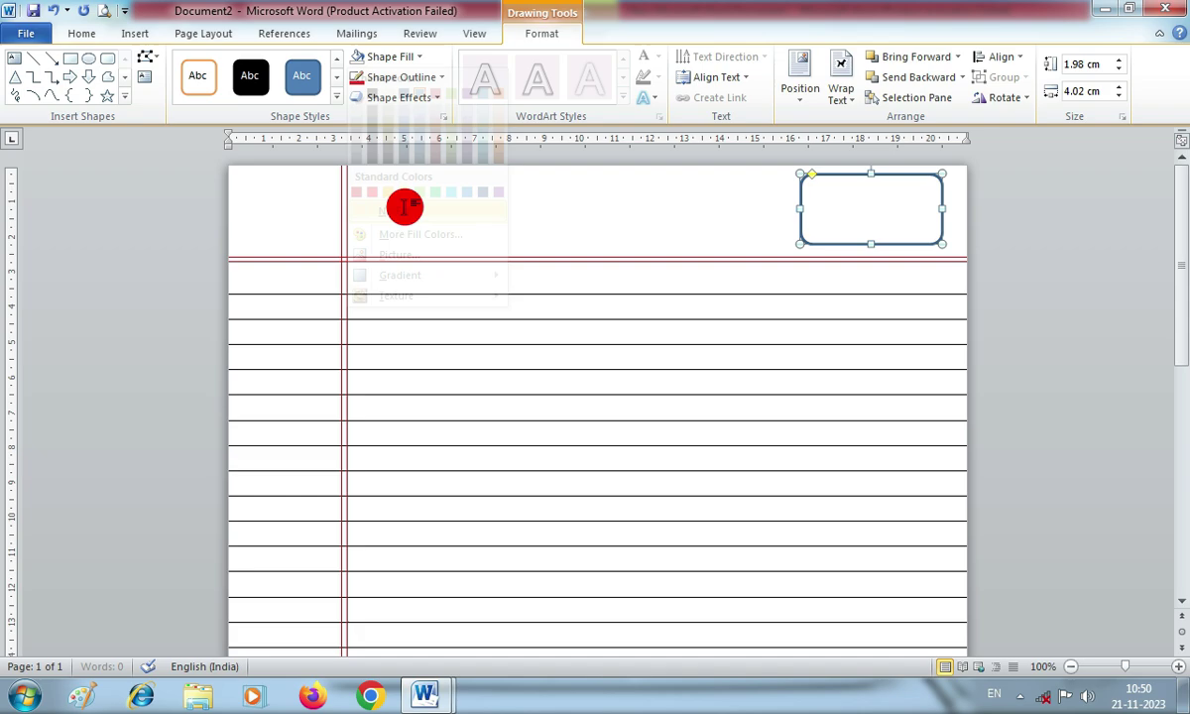
pyautogui.click(437, 77)
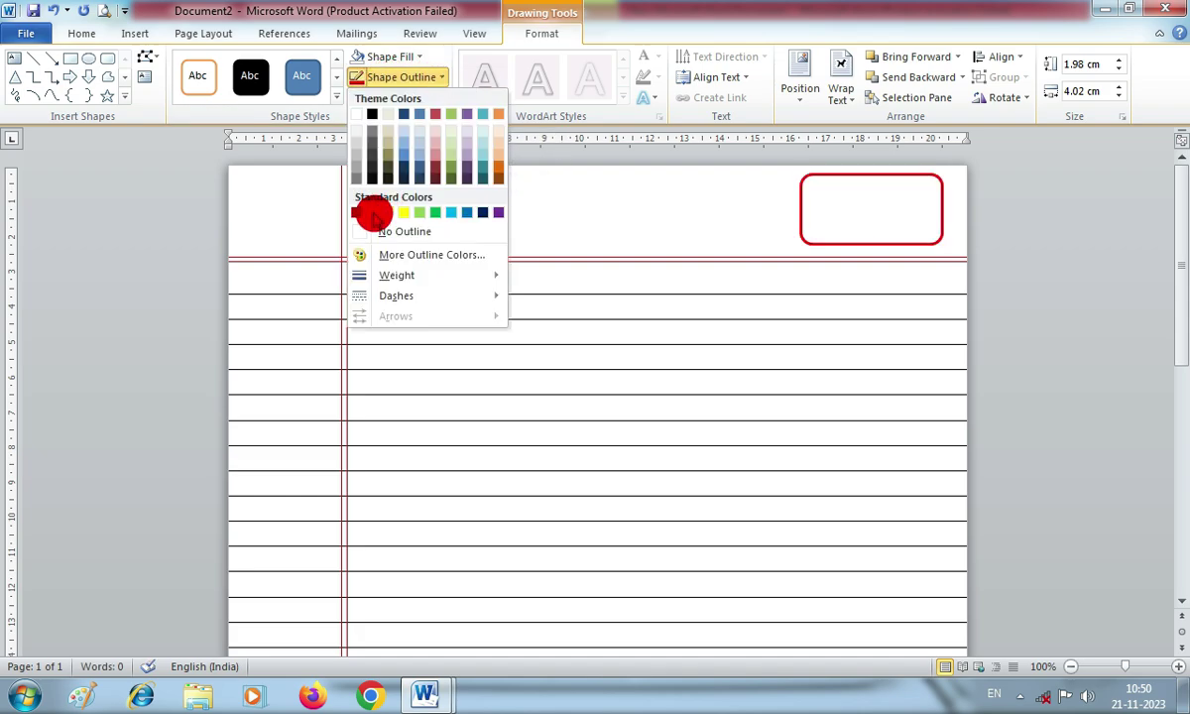
pyautogui.click(372, 213)
# Set the rounded box's outline weight to 1½ pt
pyautogui.click(434, 79)
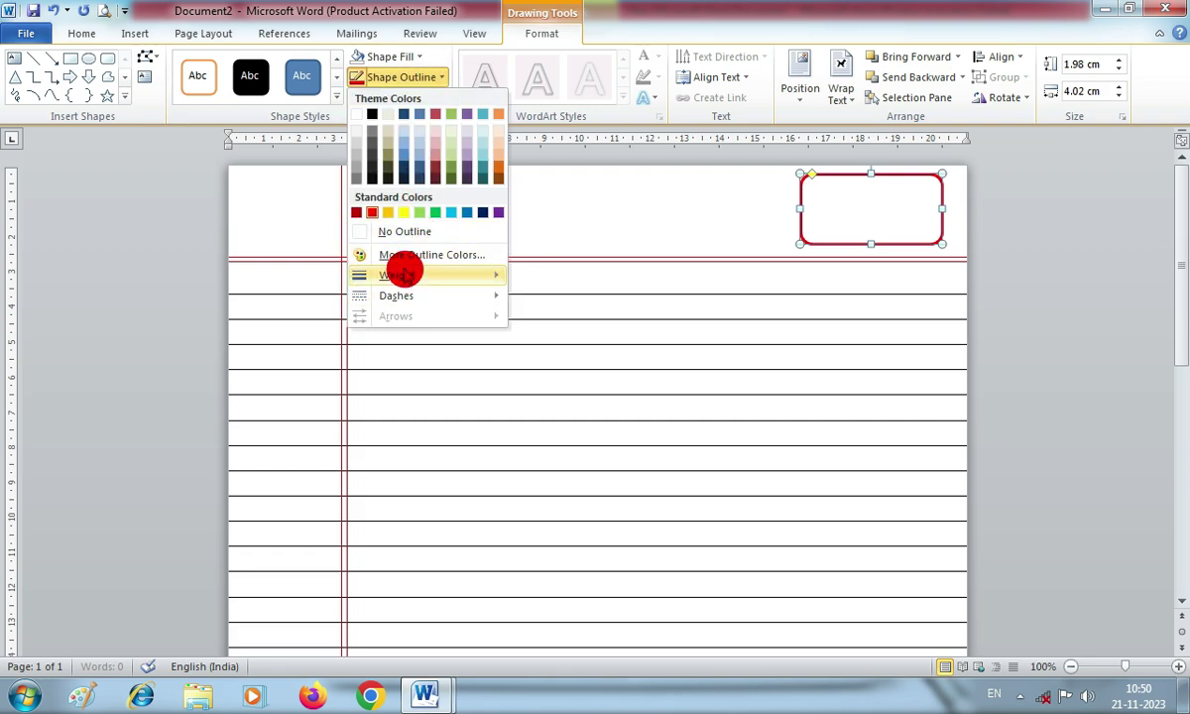
pyautogui.moveTo(402, 274)
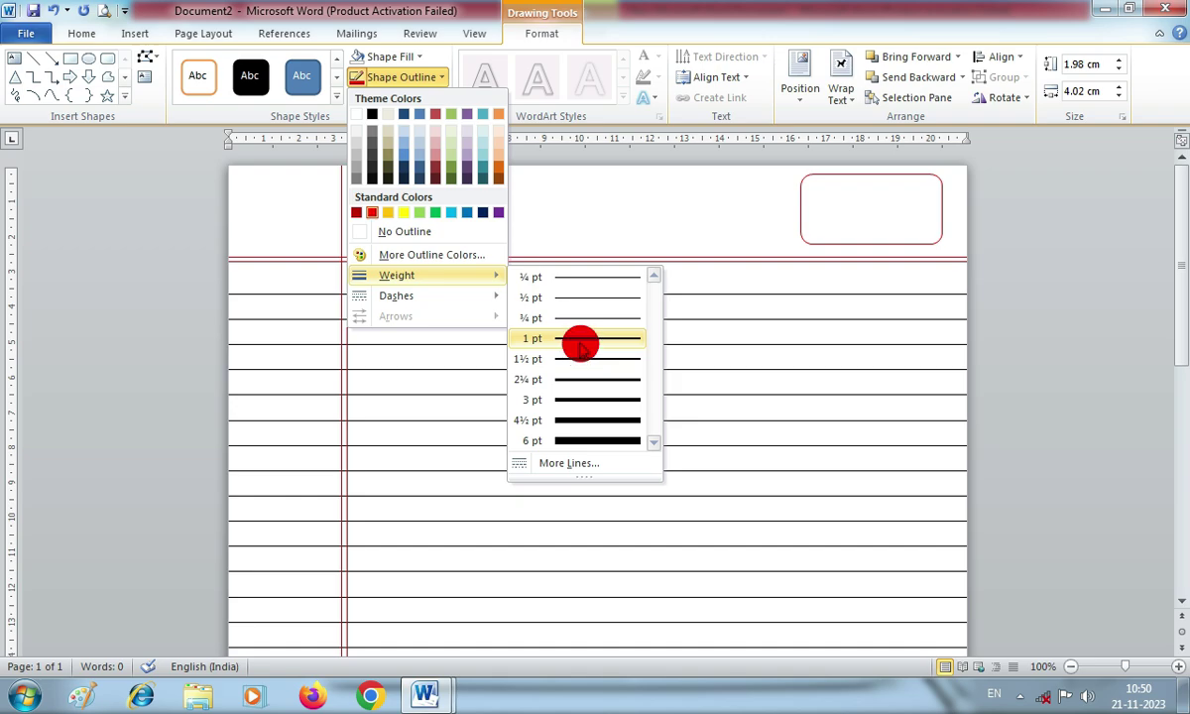
pyautogui.click(581, 344)
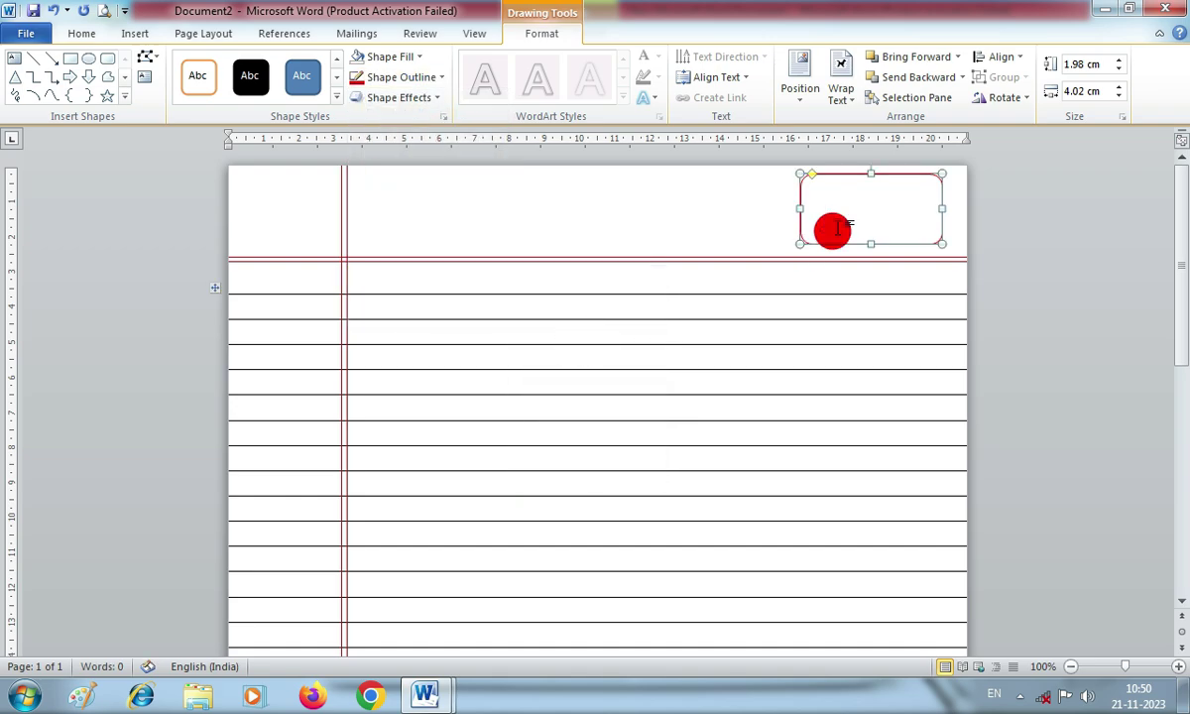
pyautogui.click(675, 216)
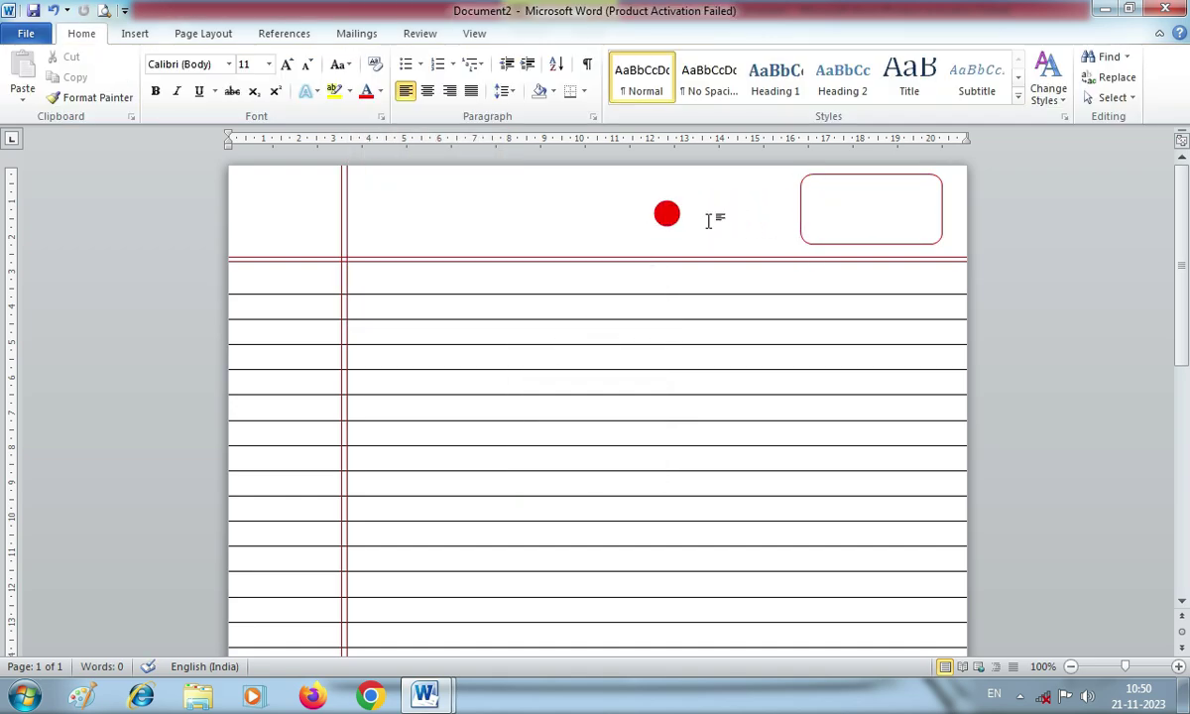
pyautogui.click(801, 183)
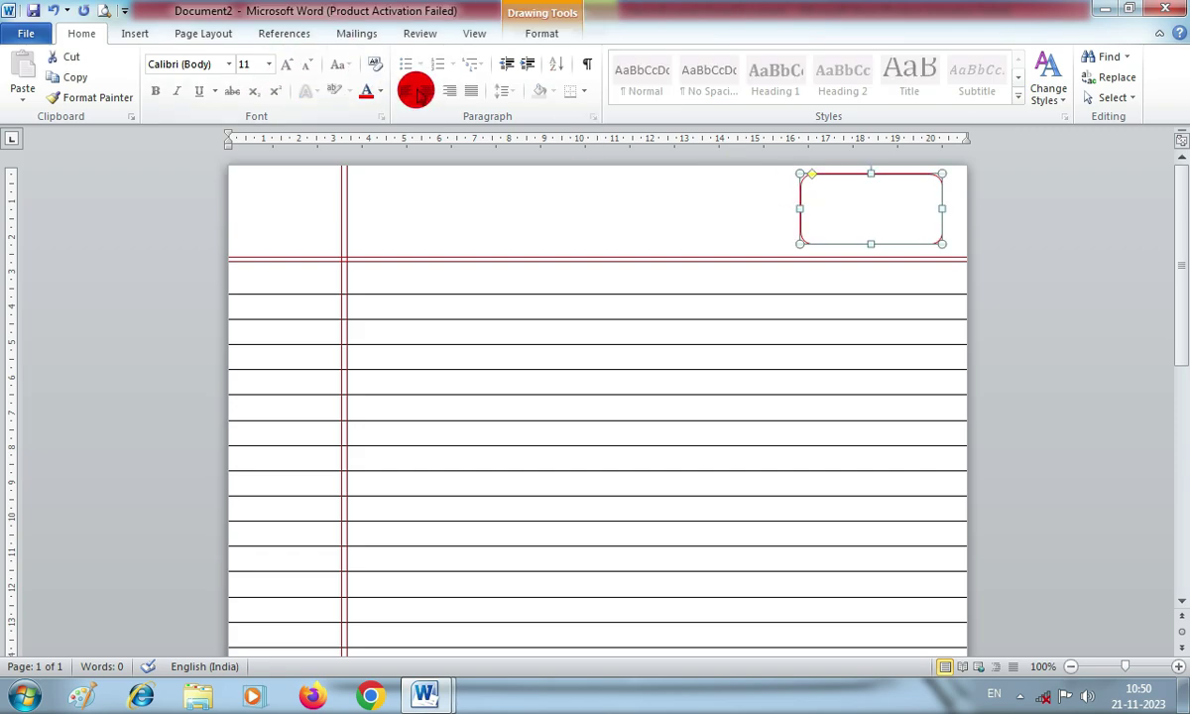
pyautogui.click(541, 34)
pyautogui.click(428, 79)
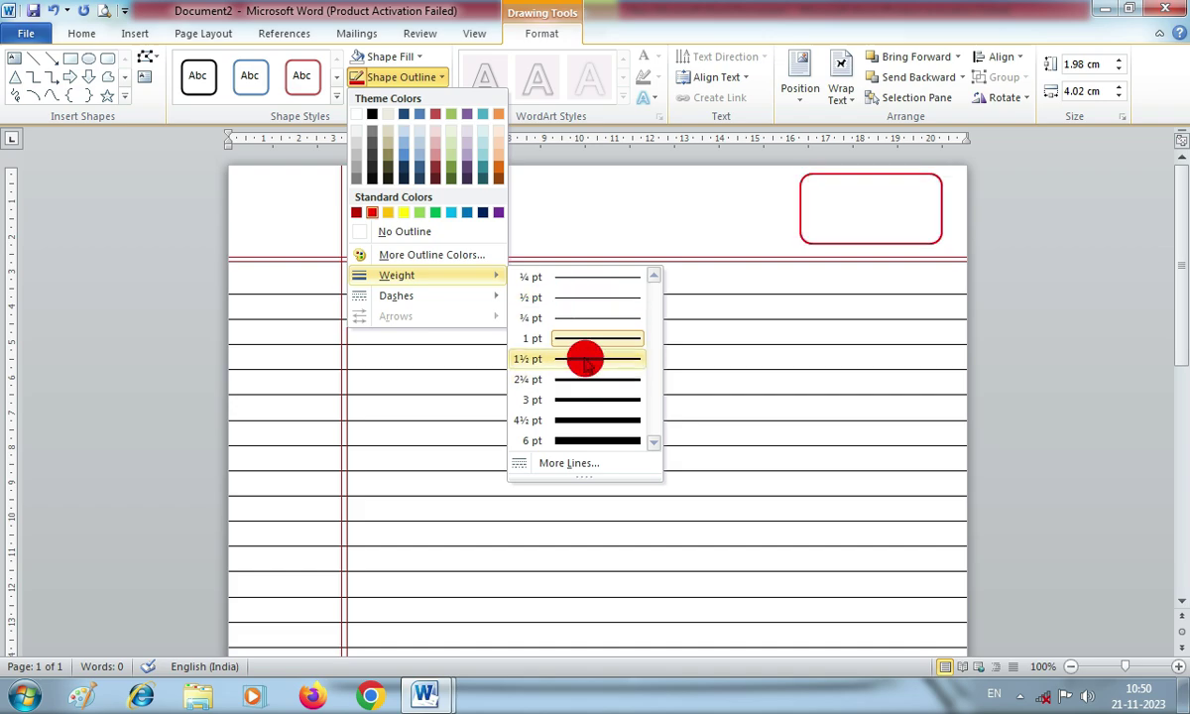
pyautogui.click(585, 358)
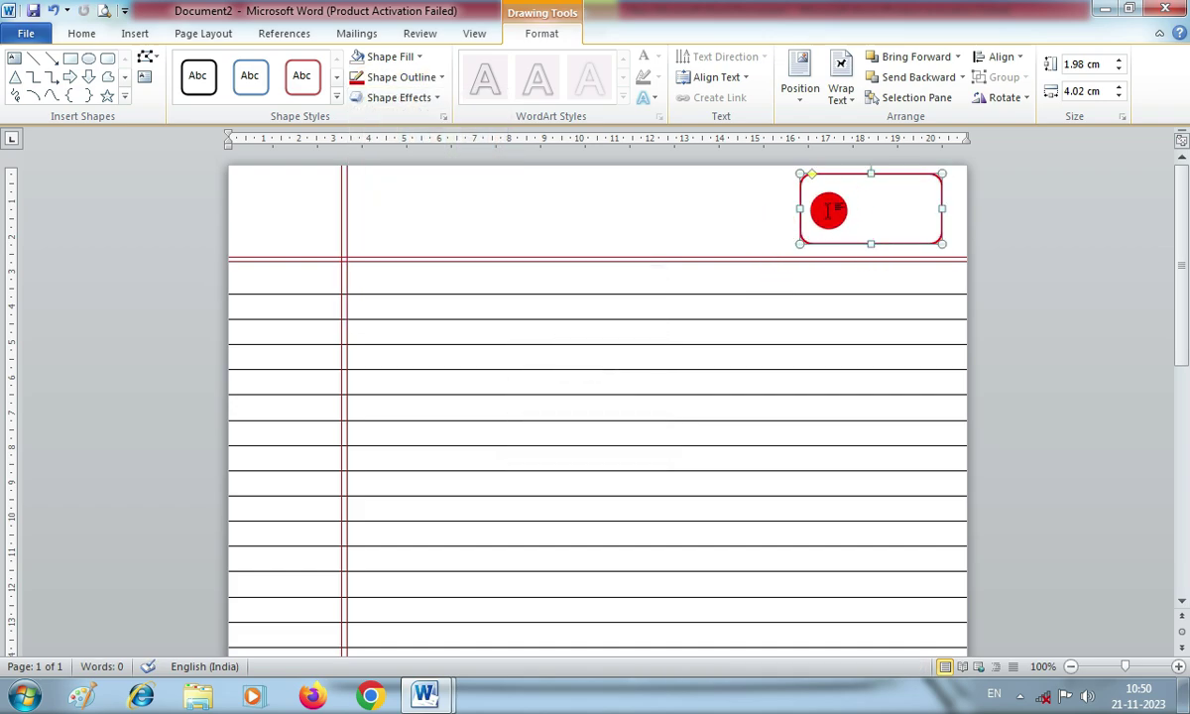
pyautogui.rightClick(828, 210)
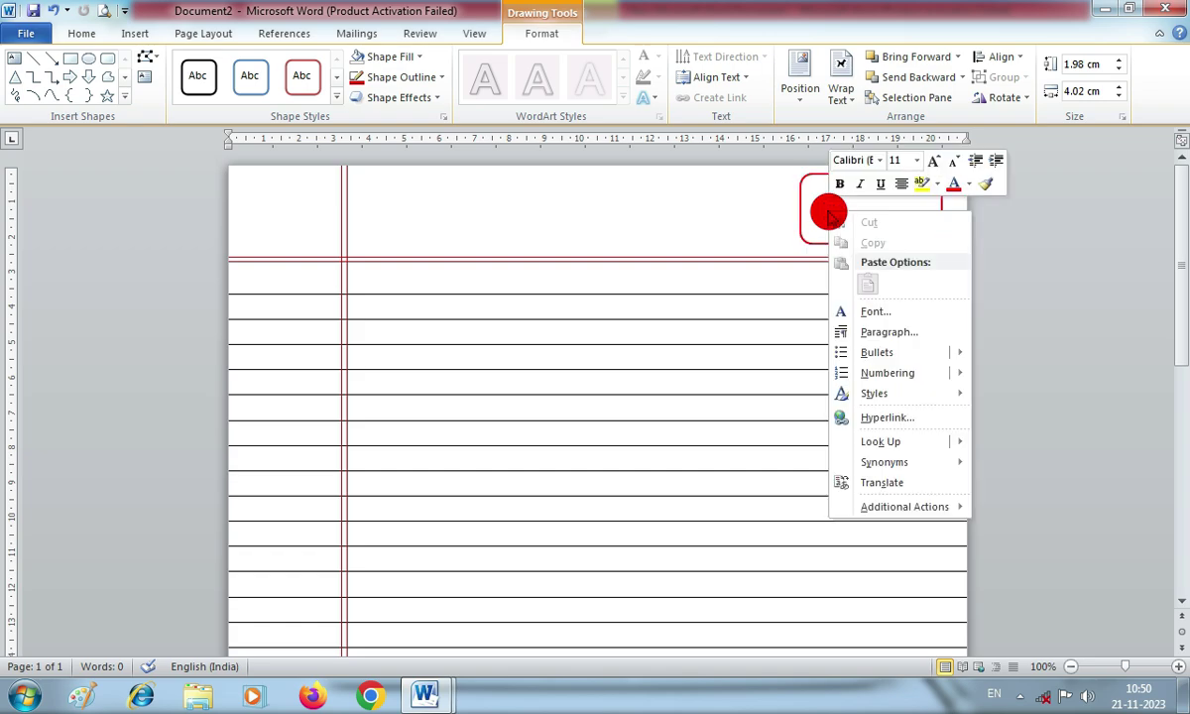
pyautogui.click(699, 193)
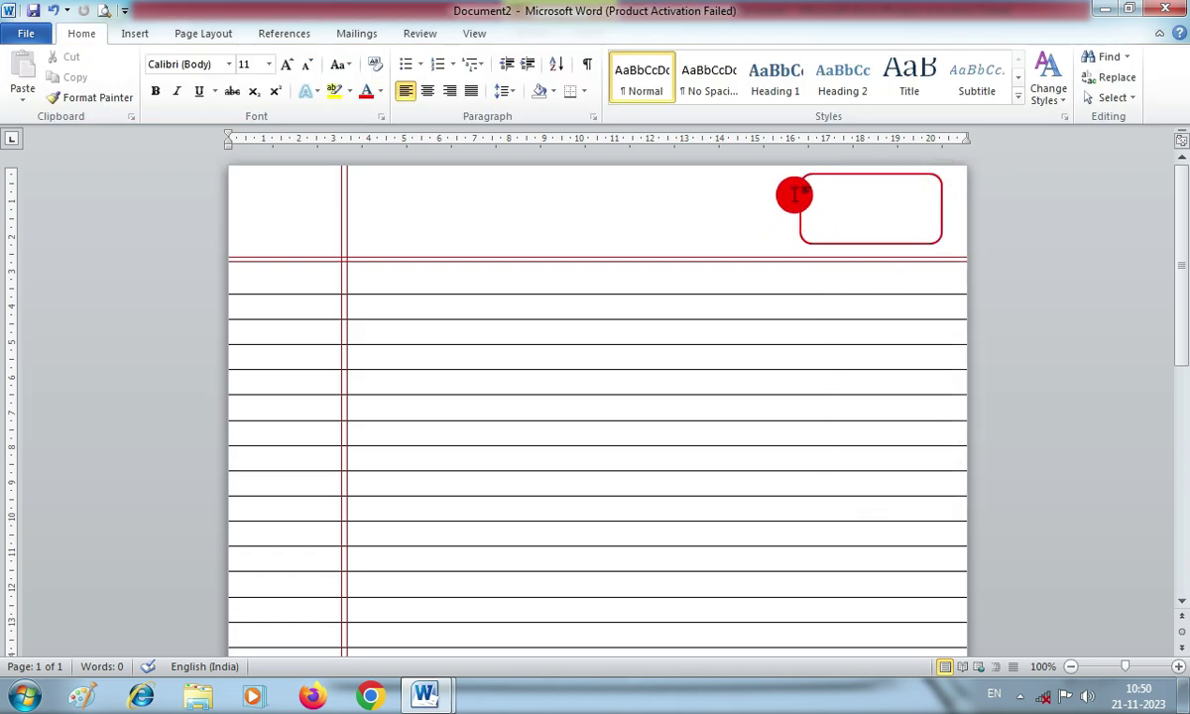
pyautogui.click(798, 193)
# Make the box's text red and type the 'Date' and 'Page No' lines with dotted blanks
pyautogui.rightClick(802, 193)
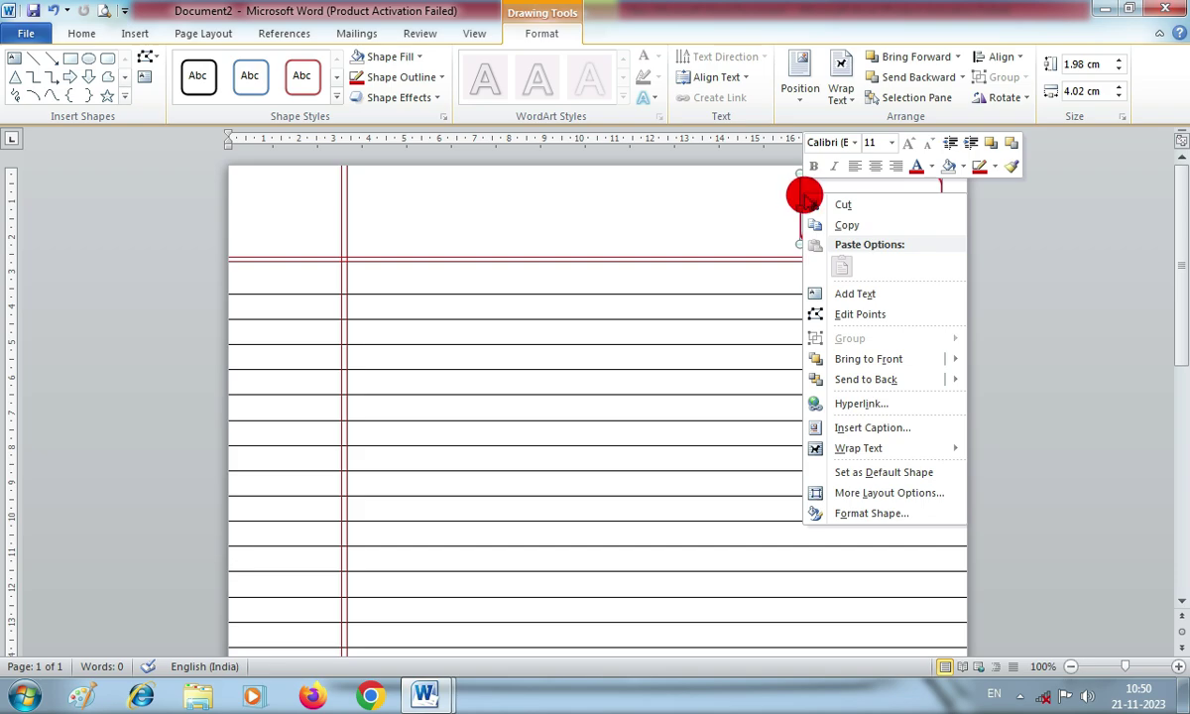
pyautogui.click(872, 298)
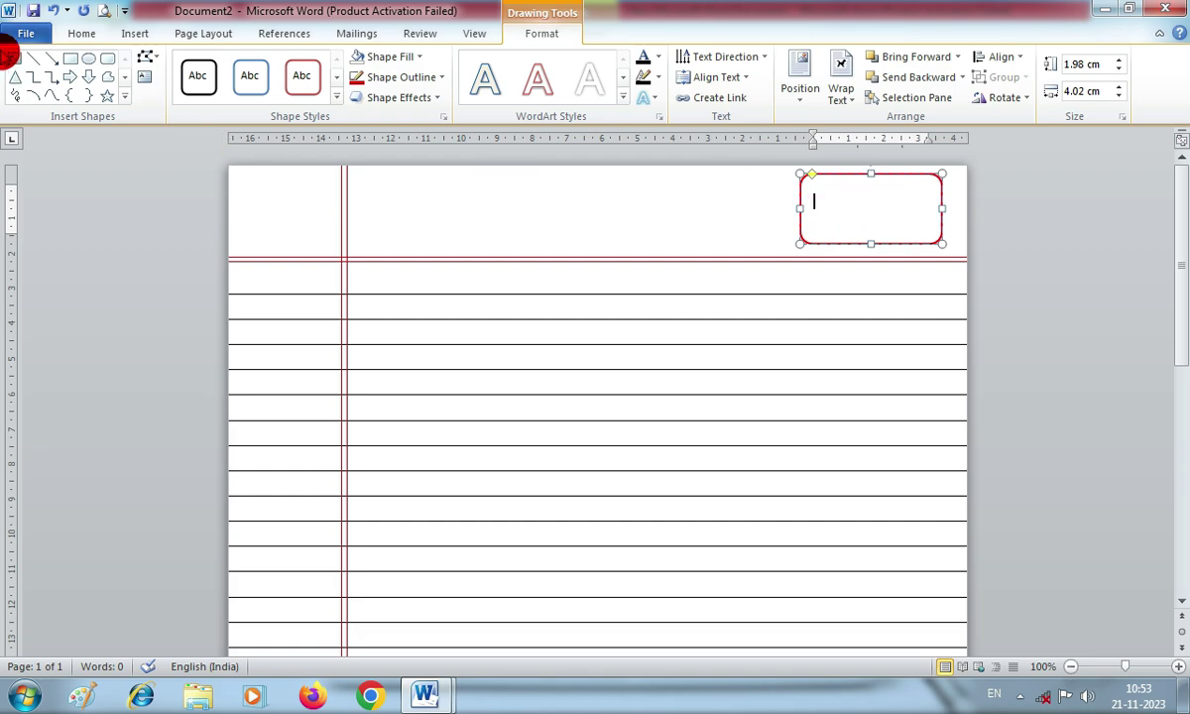
pyautogui.click(81, 32)
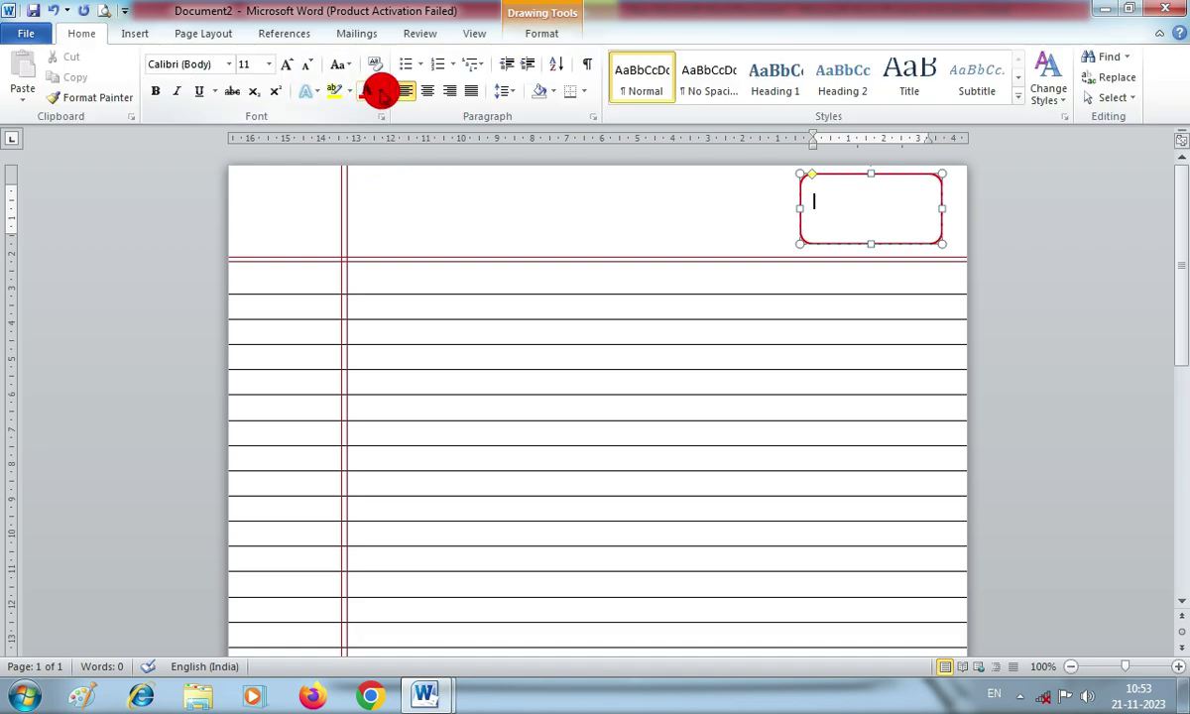
pyautogui.click(380, 91)
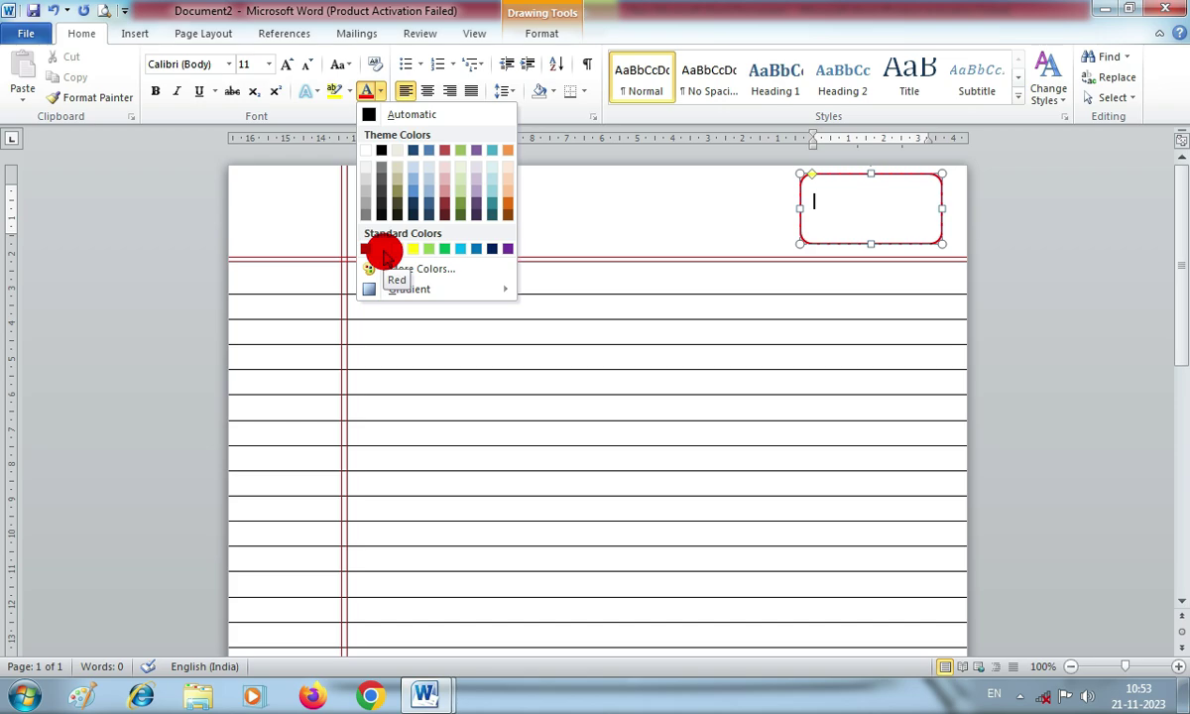
pyautogui.click(382, 249)
pyautogui.write('Date')
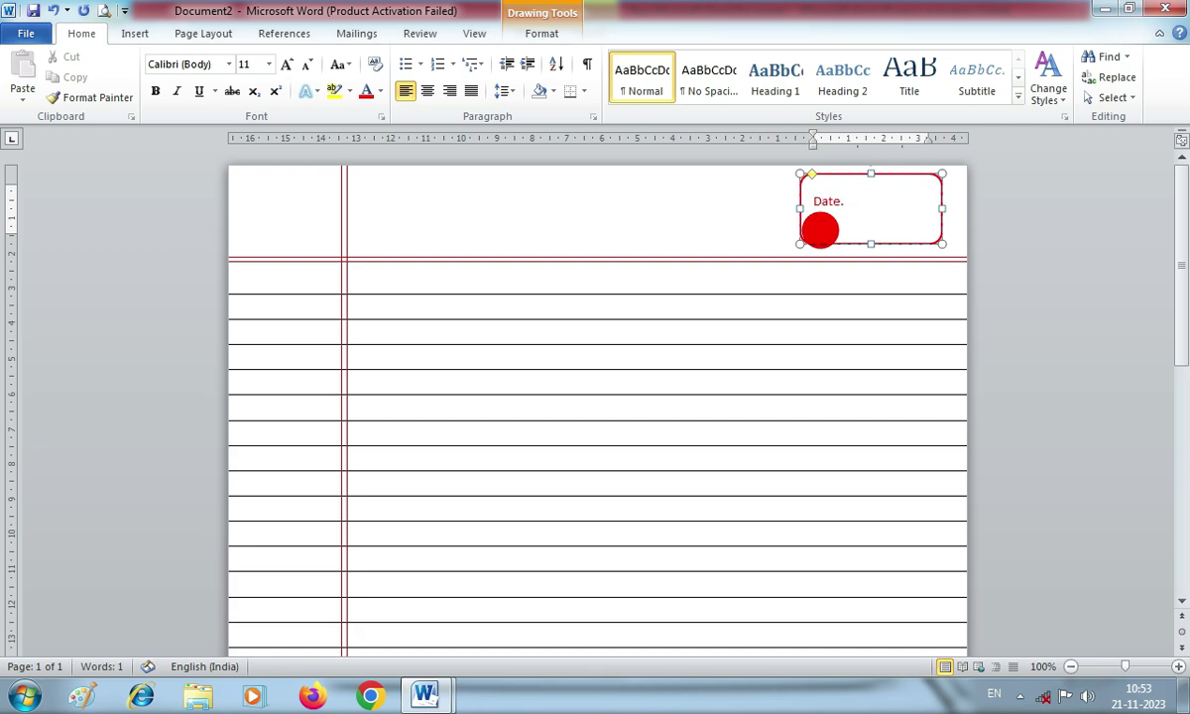
pyautogui.write('........................')
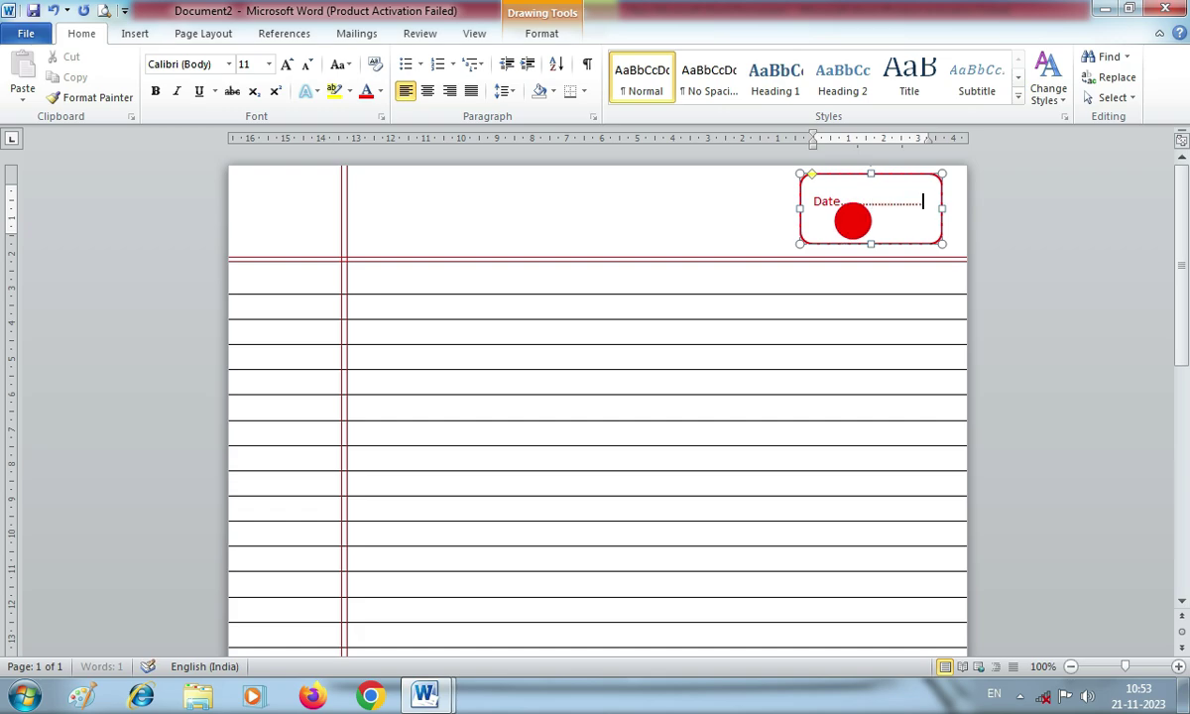
pyautogui.press('Escape')
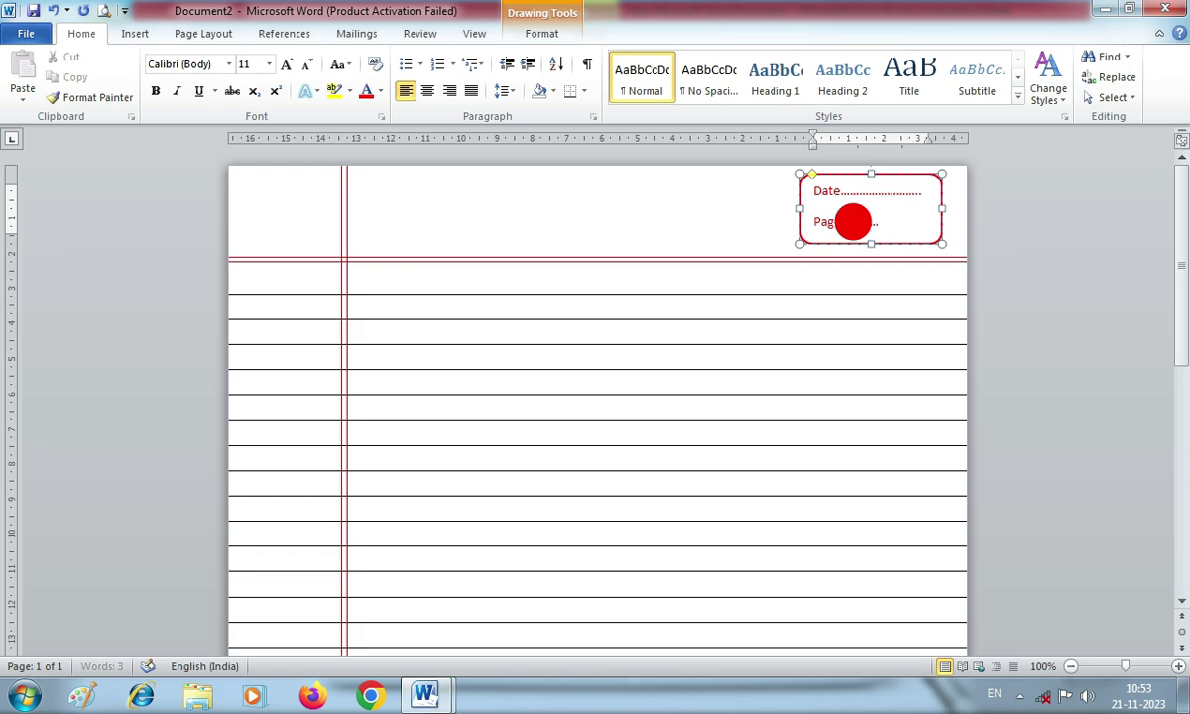
pyautogui.write('......')
# Remove the space after each paragraph for the Date and Page No lines
pyautogui.click(811, 195)
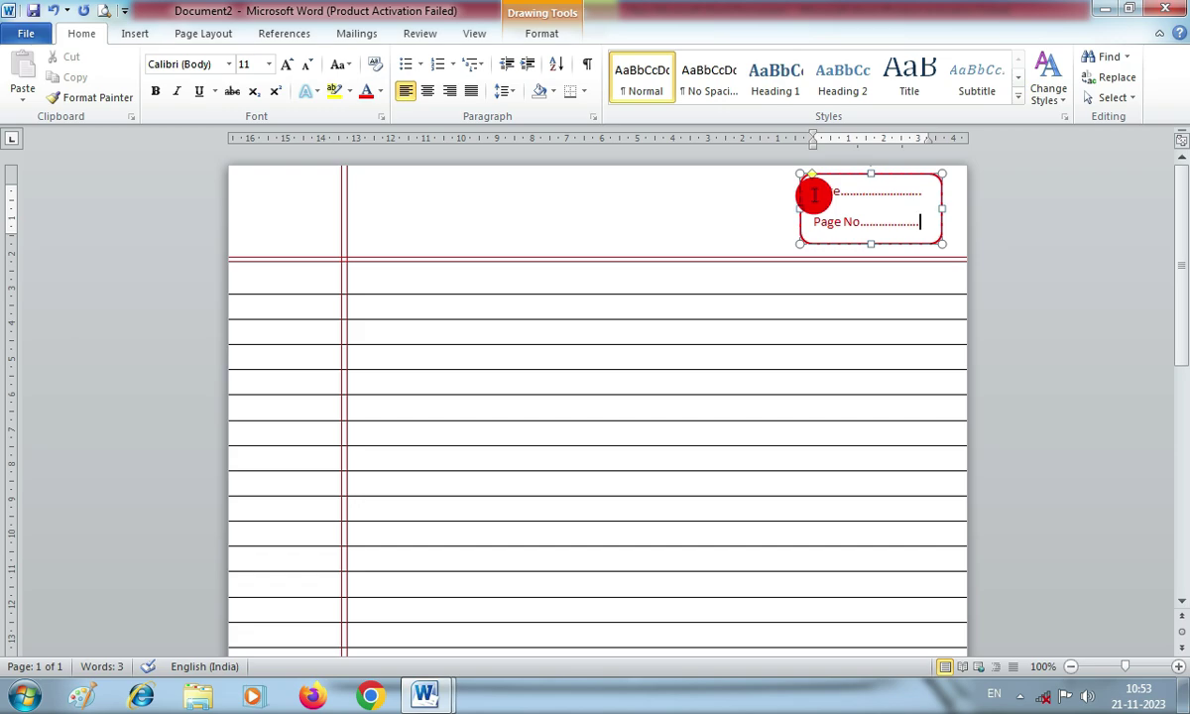
pyautogui.moveTo(813, 195); pyautogui.dragTo(828, 225)
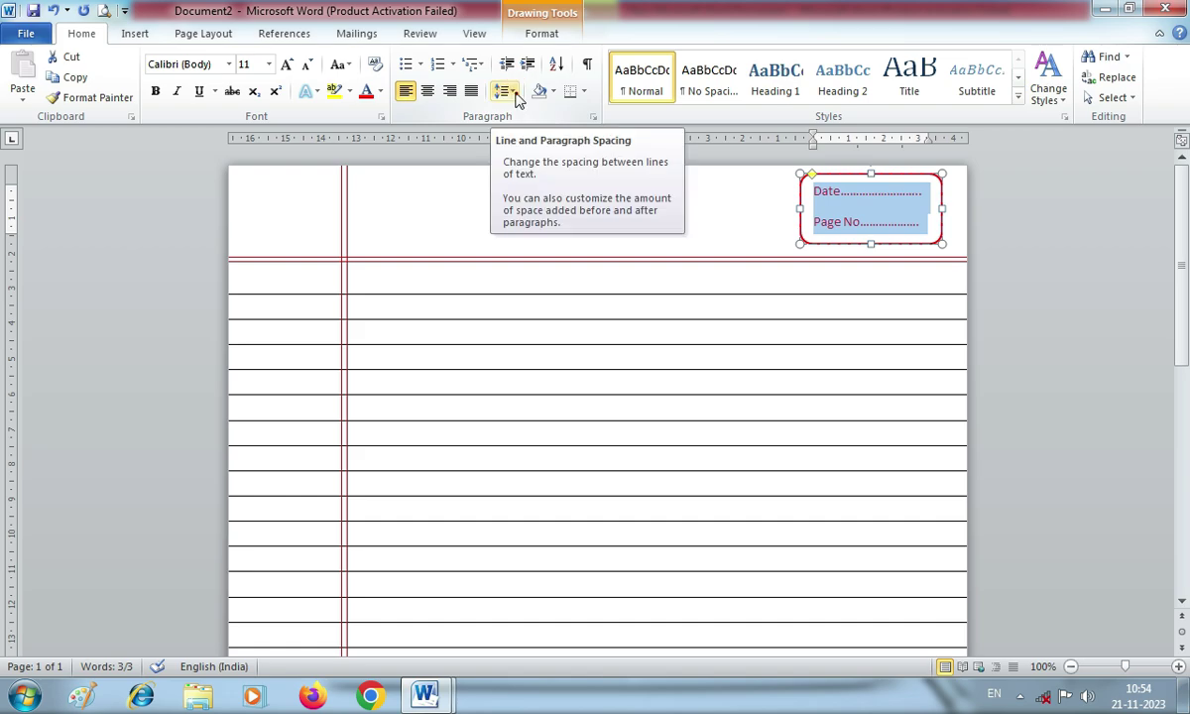
pyautogui.click(510, 92)
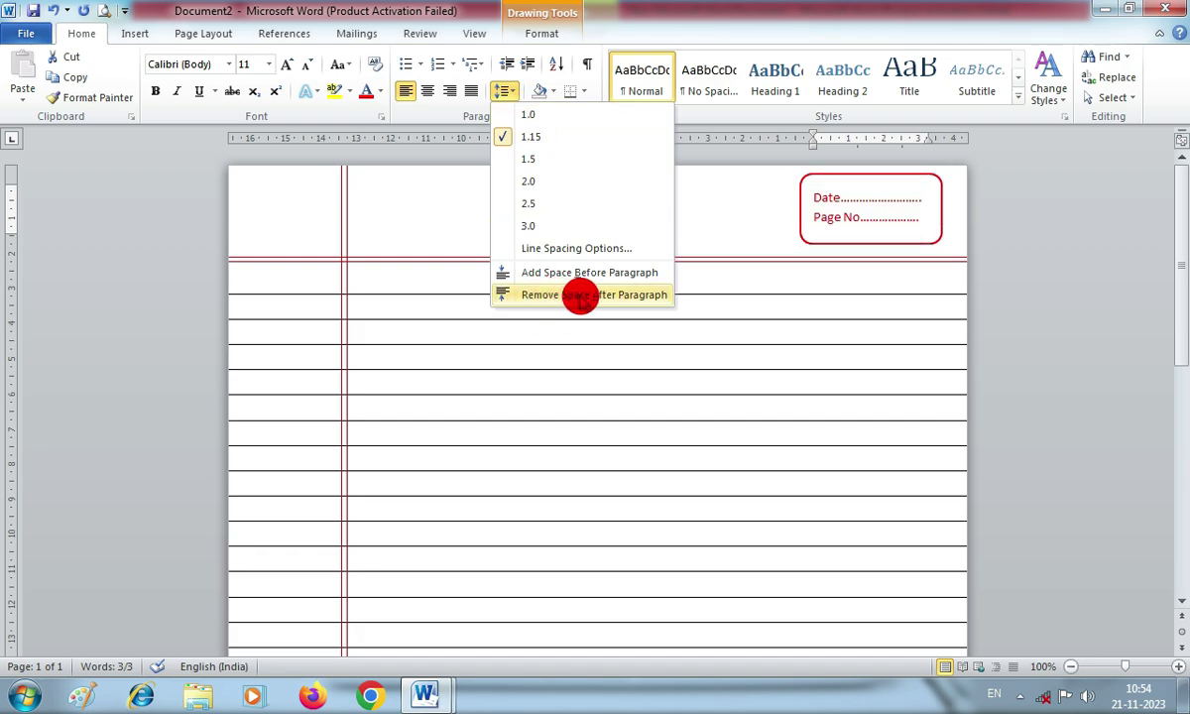
pyautogui.click(580, 296)
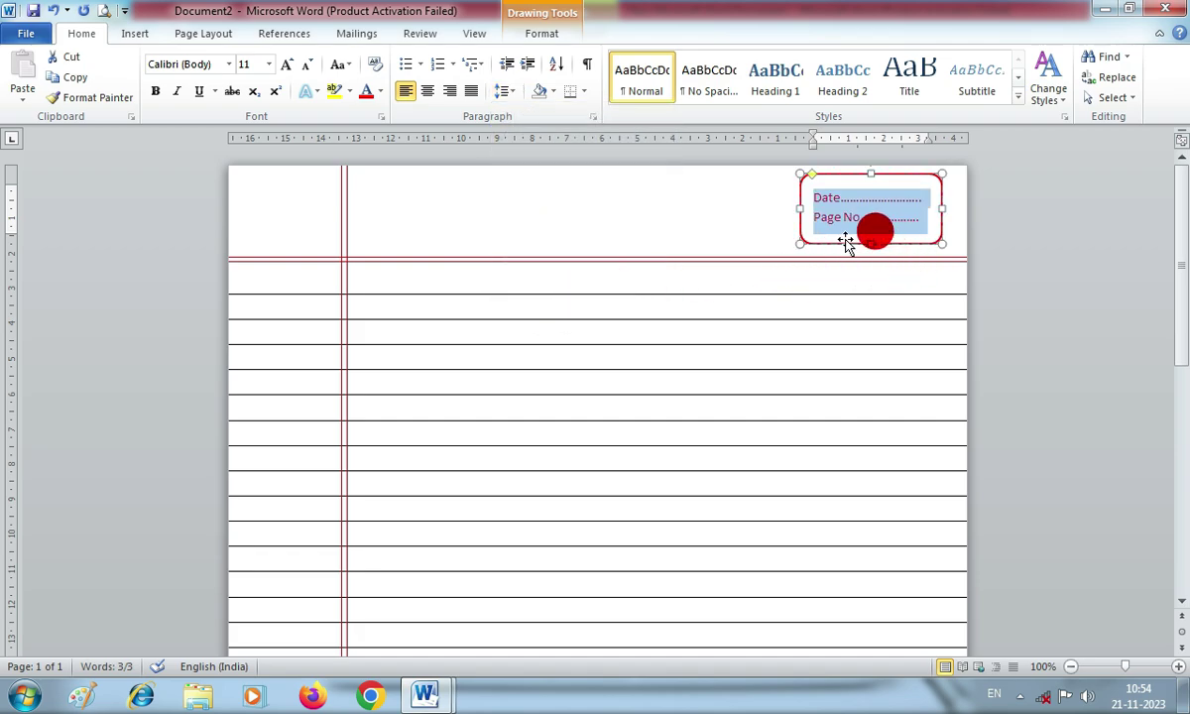
# Shorten the rounded box from its bottom edge to fit the two lines
pyautogui.click(730, 220)
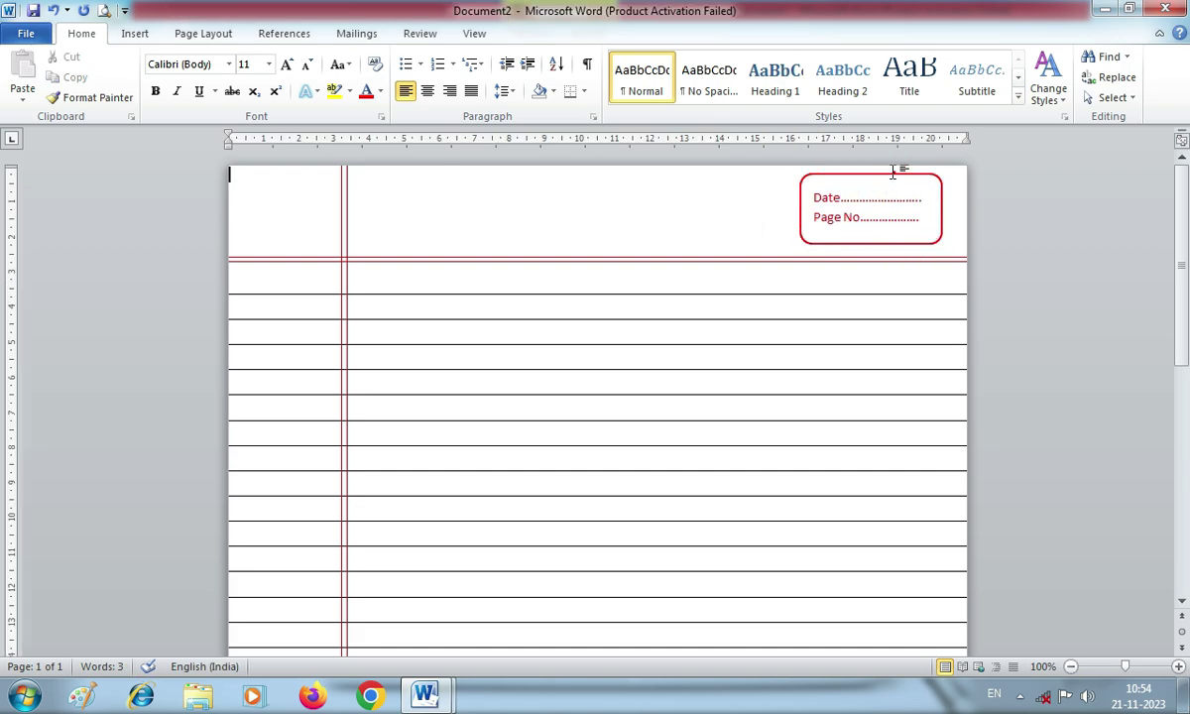
pyautogui.click(802, 178)
pyautogui.click(870, 171)
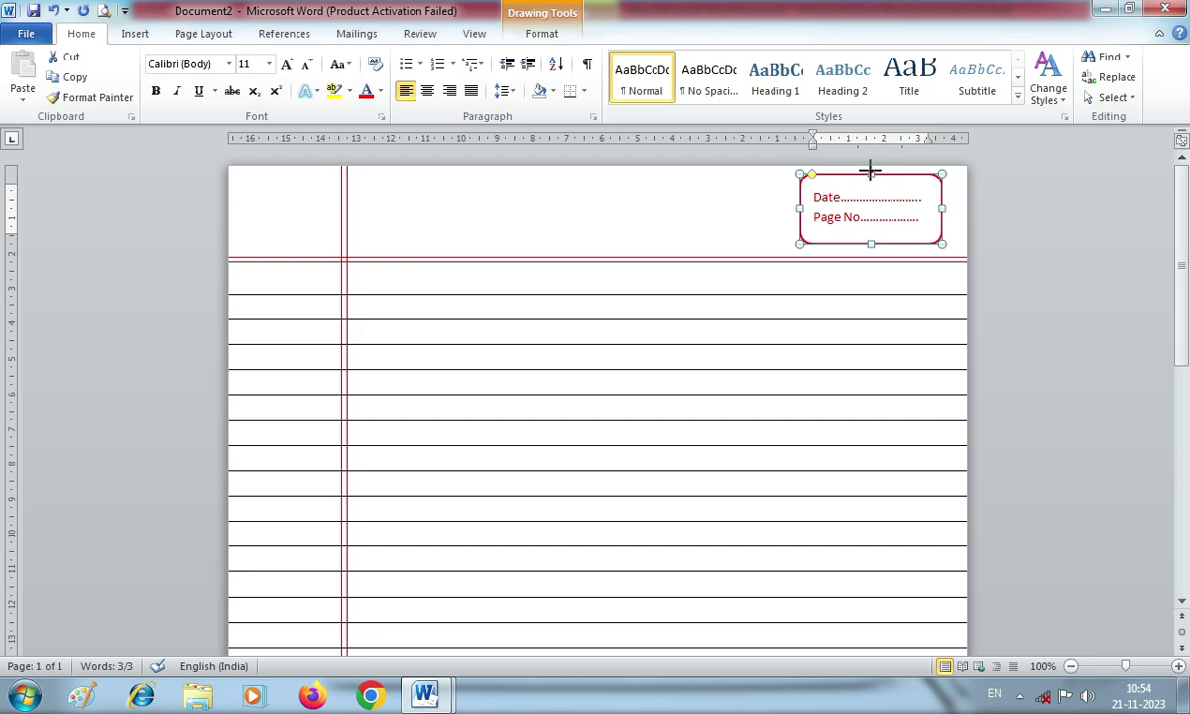
pyautogui.click(871, 175)
pyautogui.moveTo(870, 244); pyautogui.dragTo(871, 232)
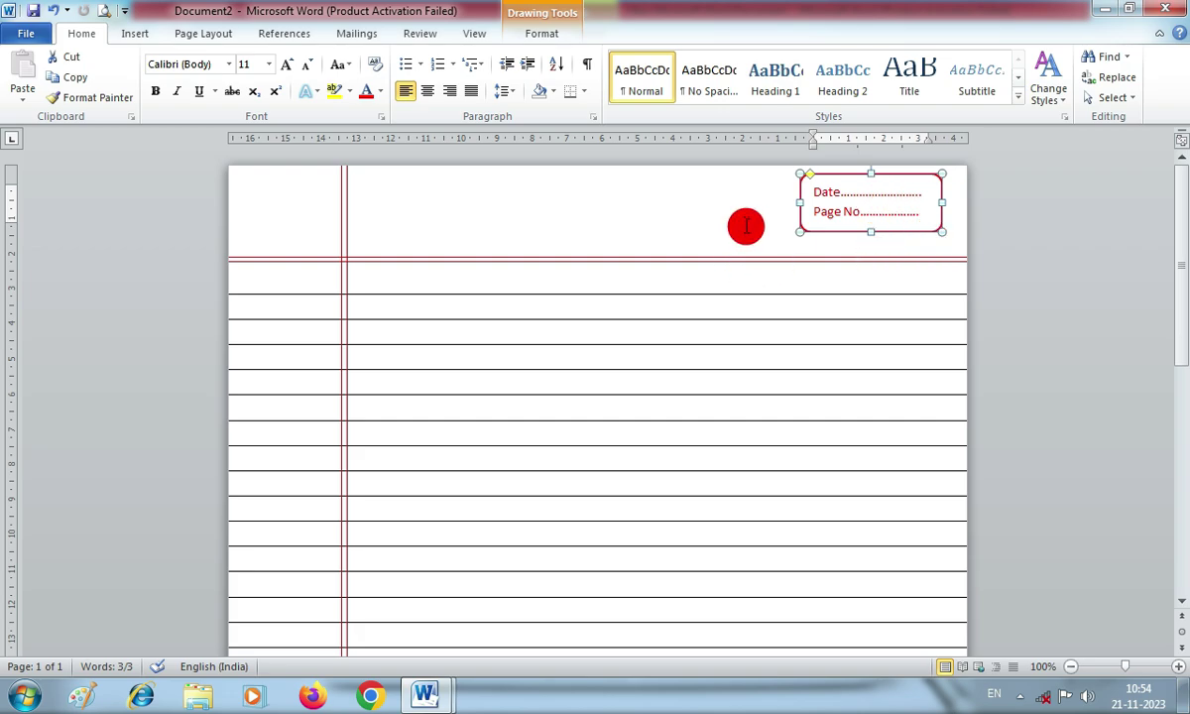
pyautogui.click(763, 198)
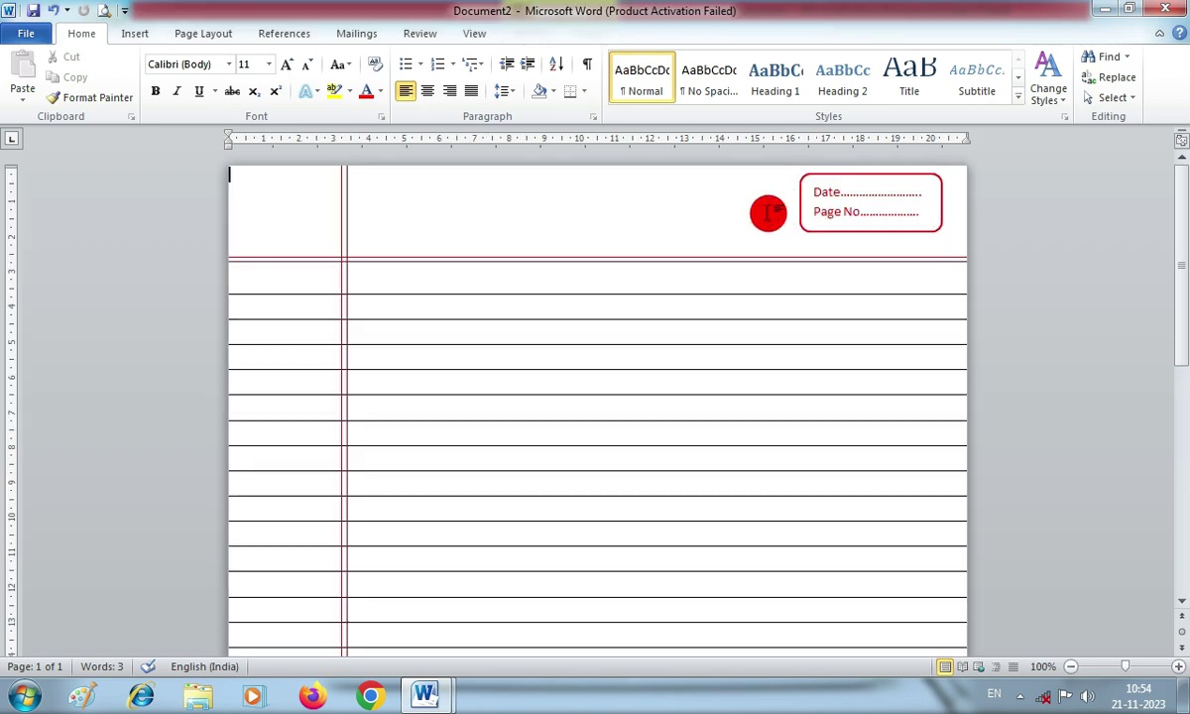
# Draw a small sun shape just left of the Date/Page No box
pyautogui.click(133, 33)
pyautogui.click(274, 97)
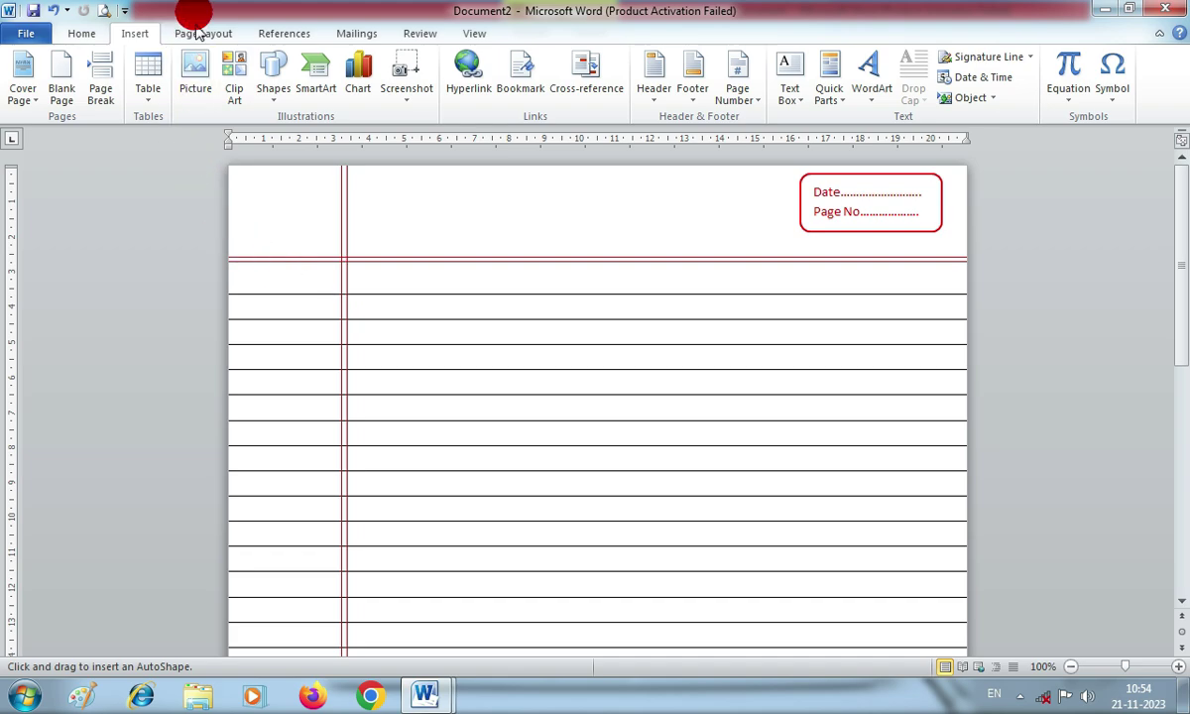
pyautogui.moveTo(749, 188); pyautogui.dragTo(796, 227)
pyautogui.press('Up')
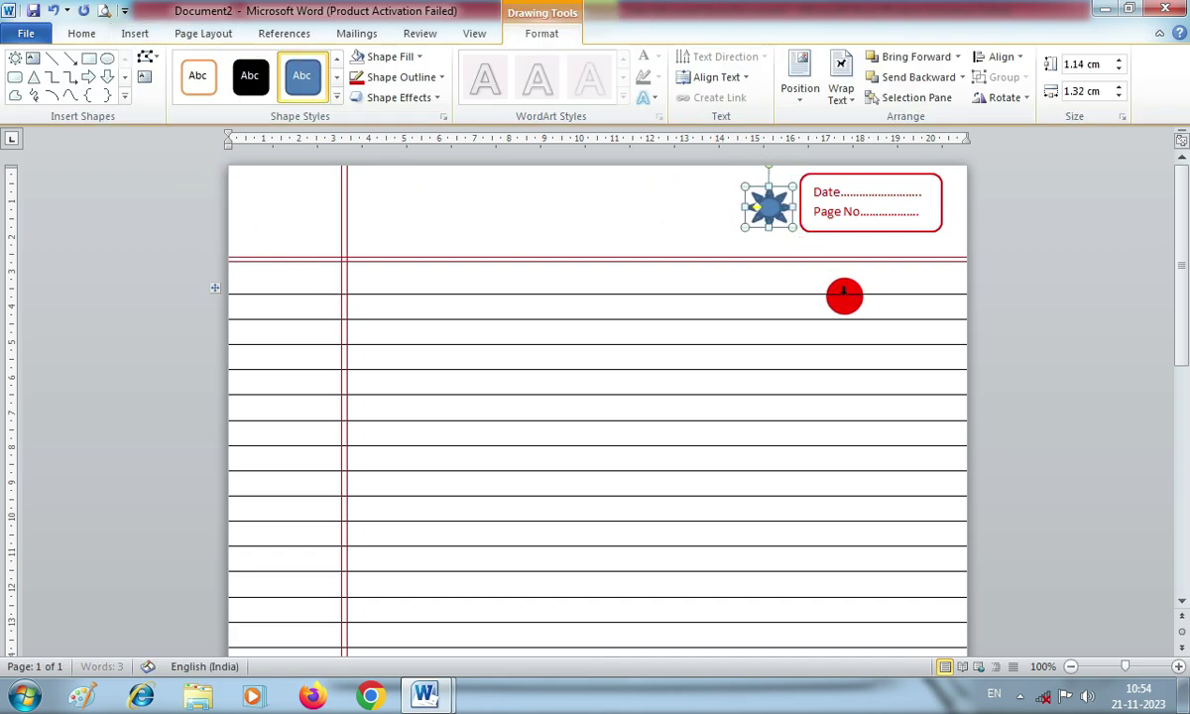
pyautogui.press('Left')
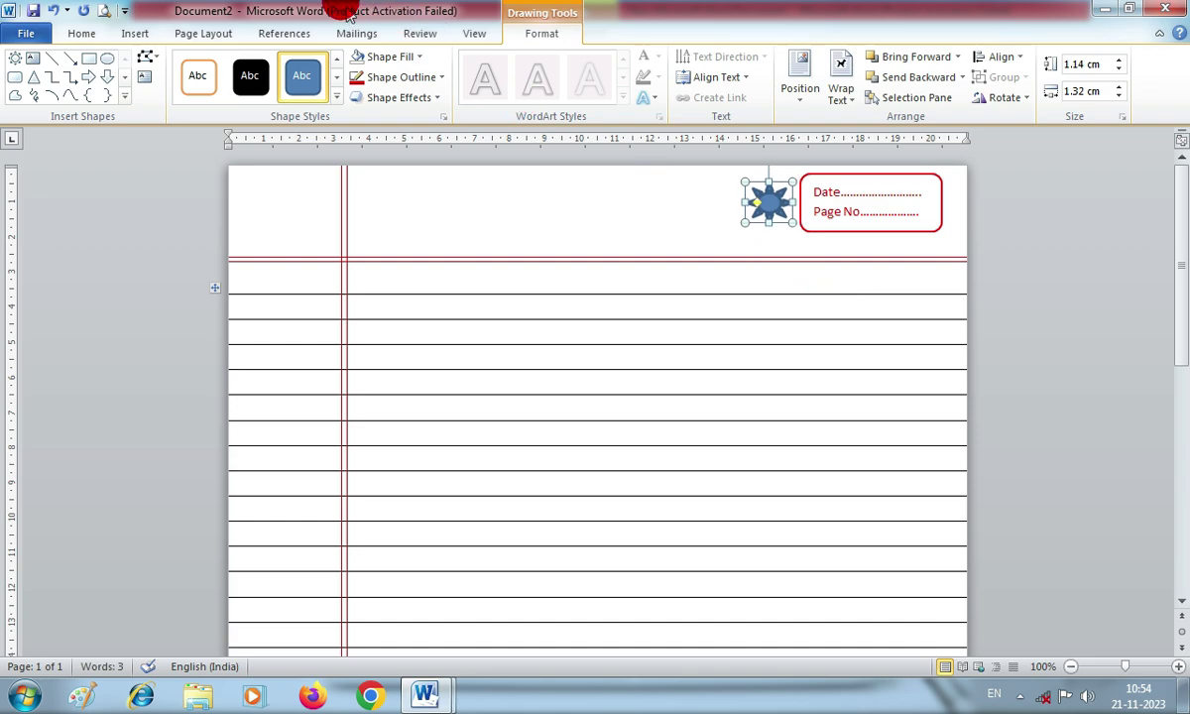
# Give the sun no fill and a red outline
pyautogui.click(418, 58)
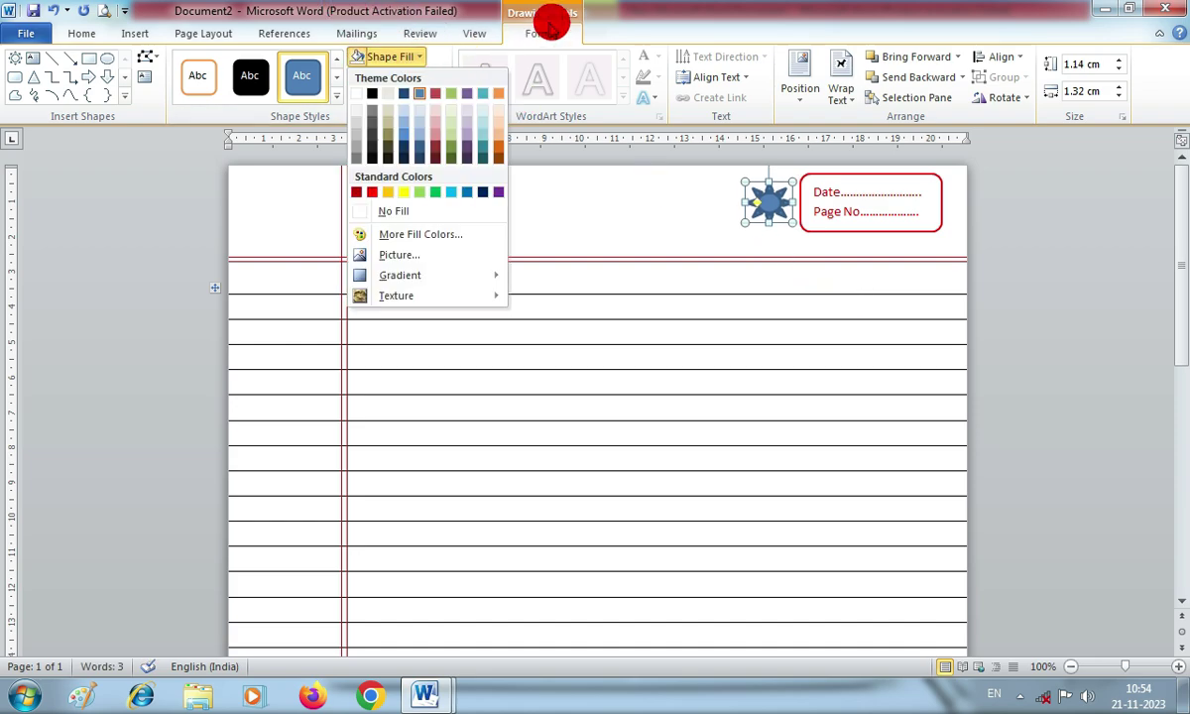
pyautogui.click(397, 210)
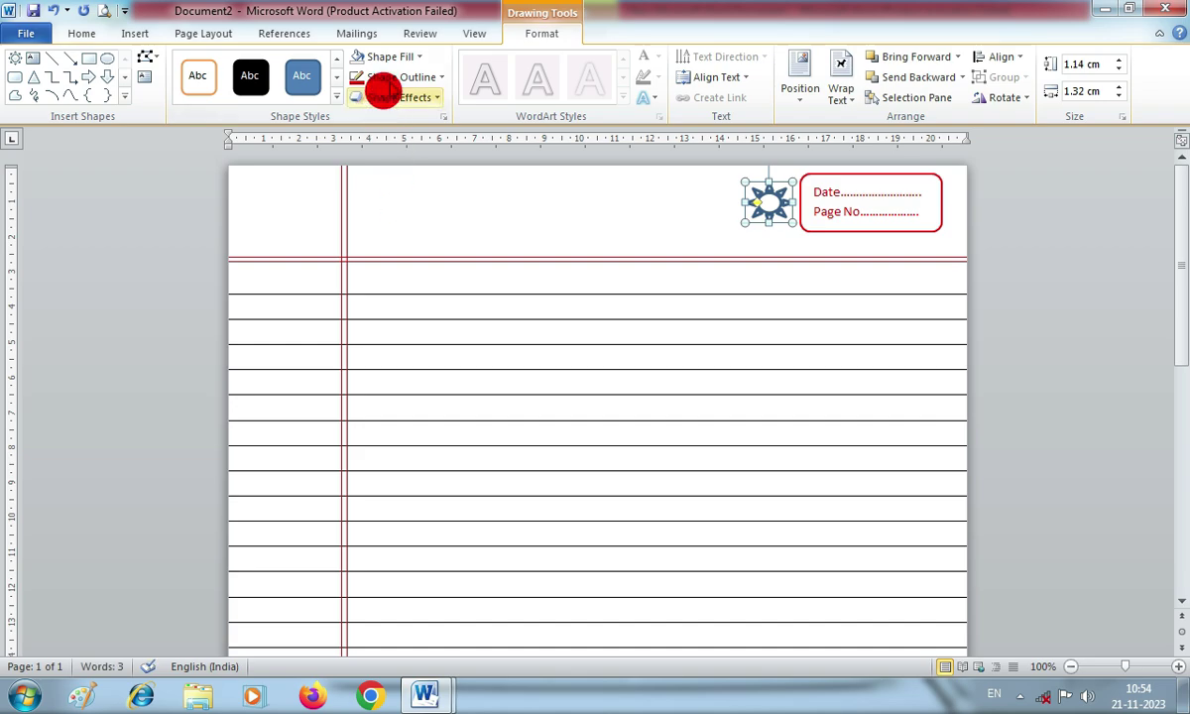
pyautogui.click(442, 77)
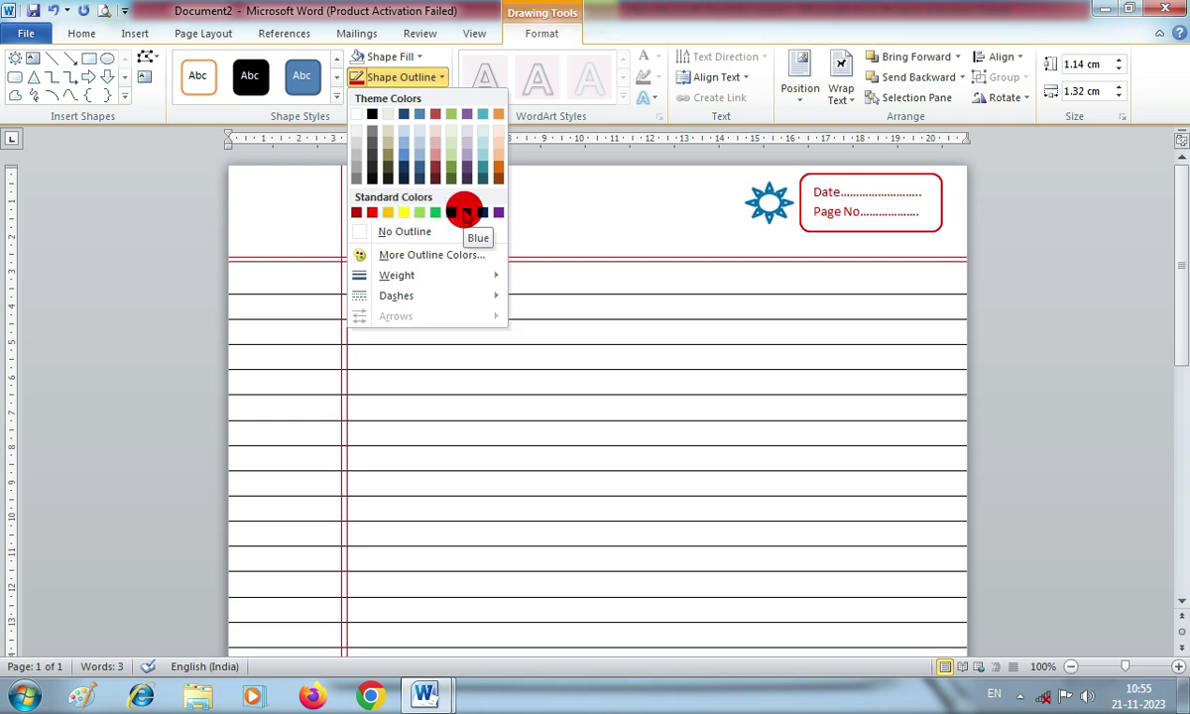
pyautogui.click(371, 212)
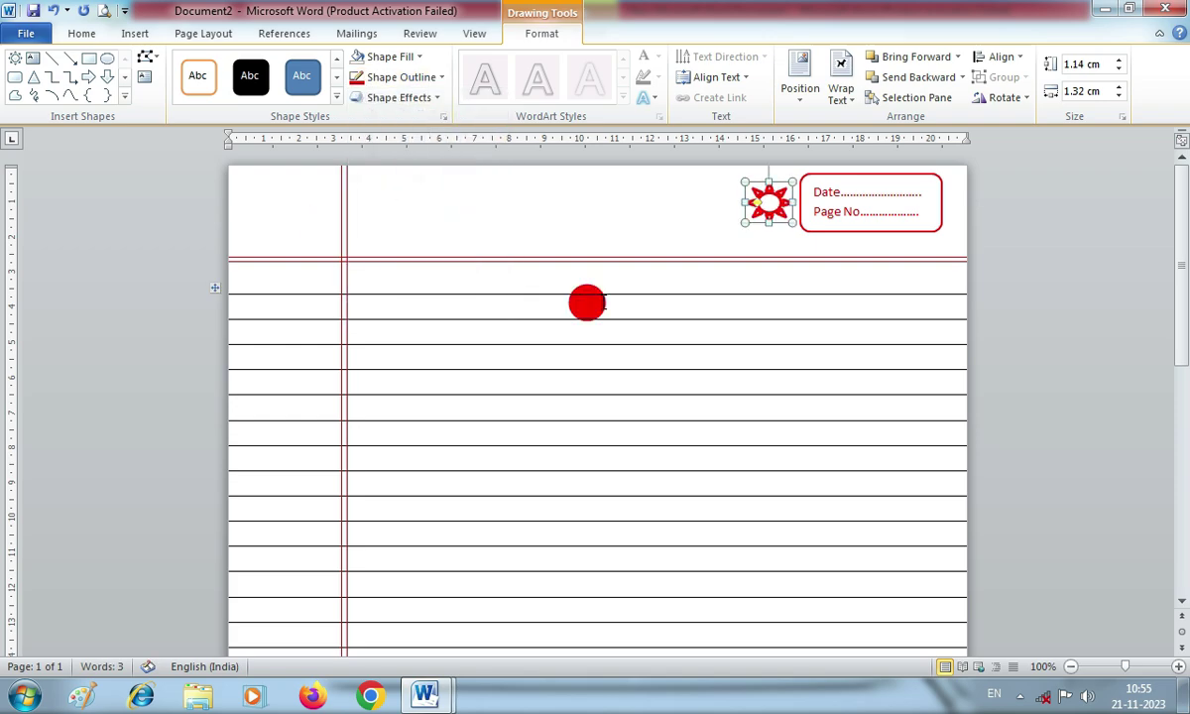
pyautogui.click(586, 308)
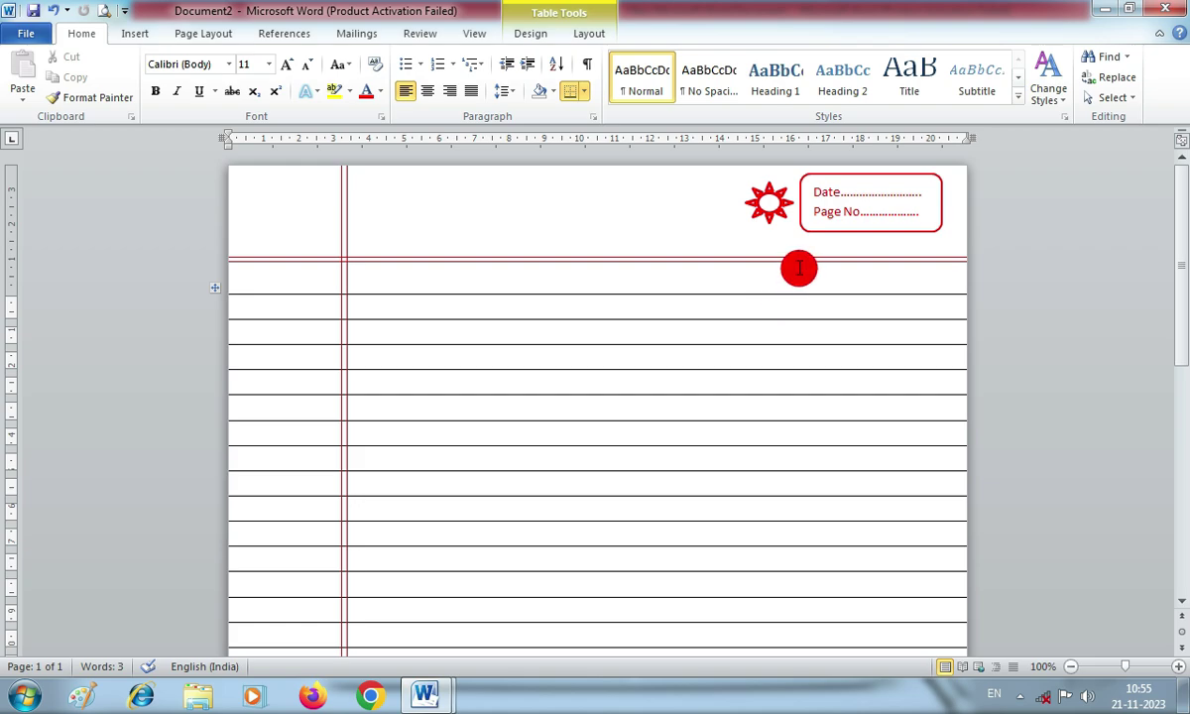
# Check the finished notebook page and open its print preview with Ctrl+P
pyautogui.scroll(-10, 616, 396)
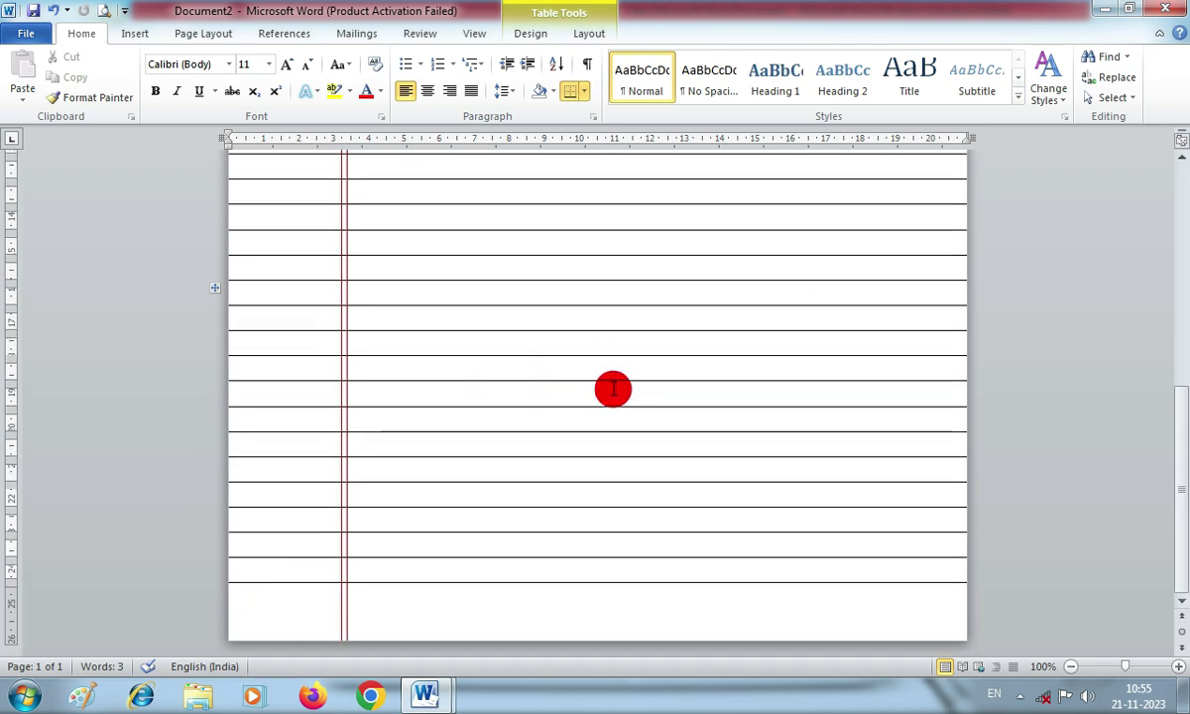
pyautogui.scroll(10, 614, 392)
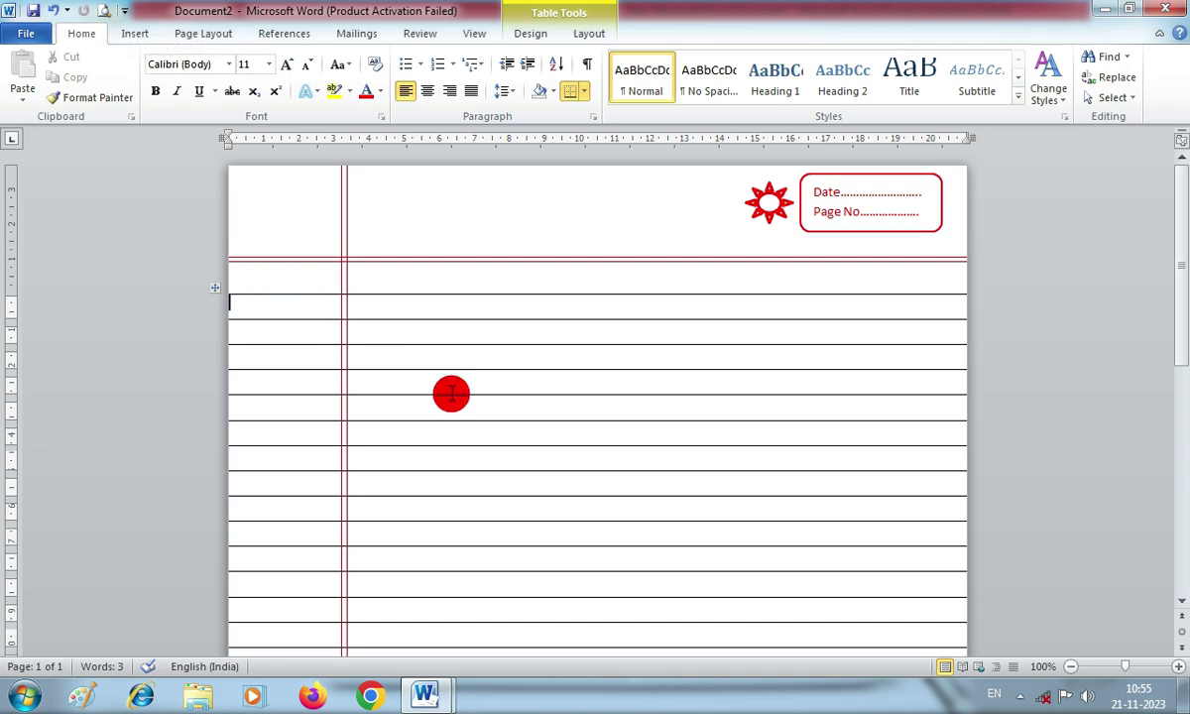
pyautogui.hotkey('ctrl', 'p')
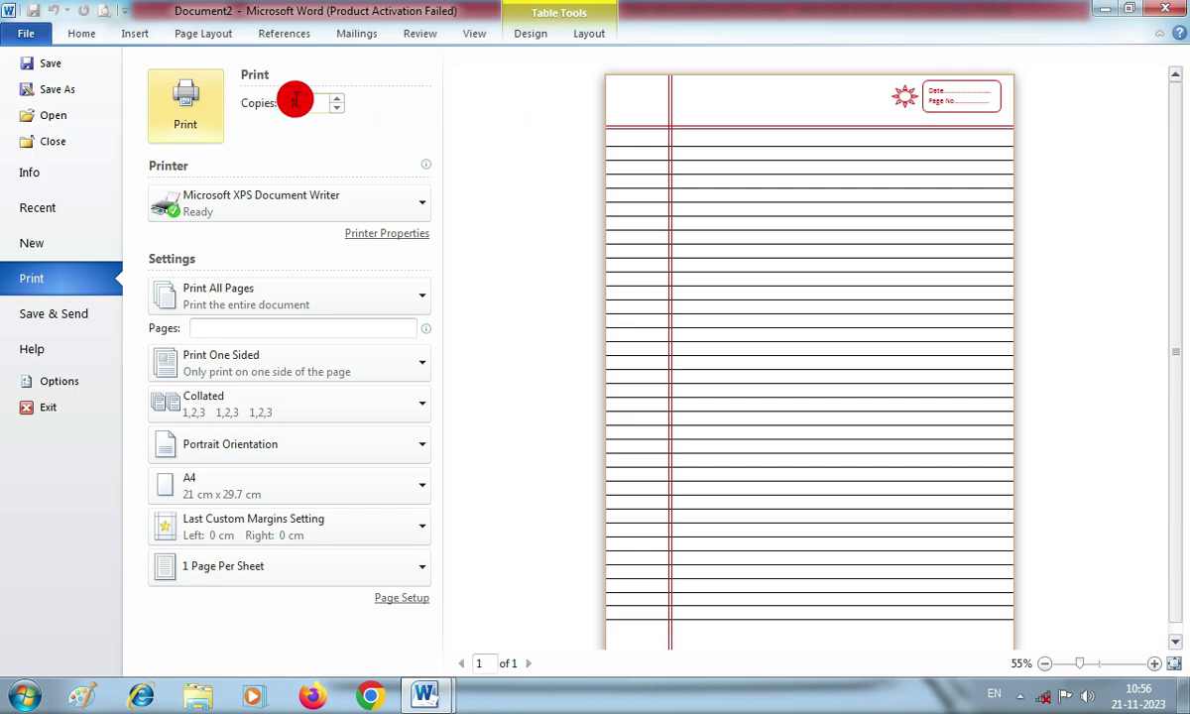
pyautogui.doubleClick(299, 102)
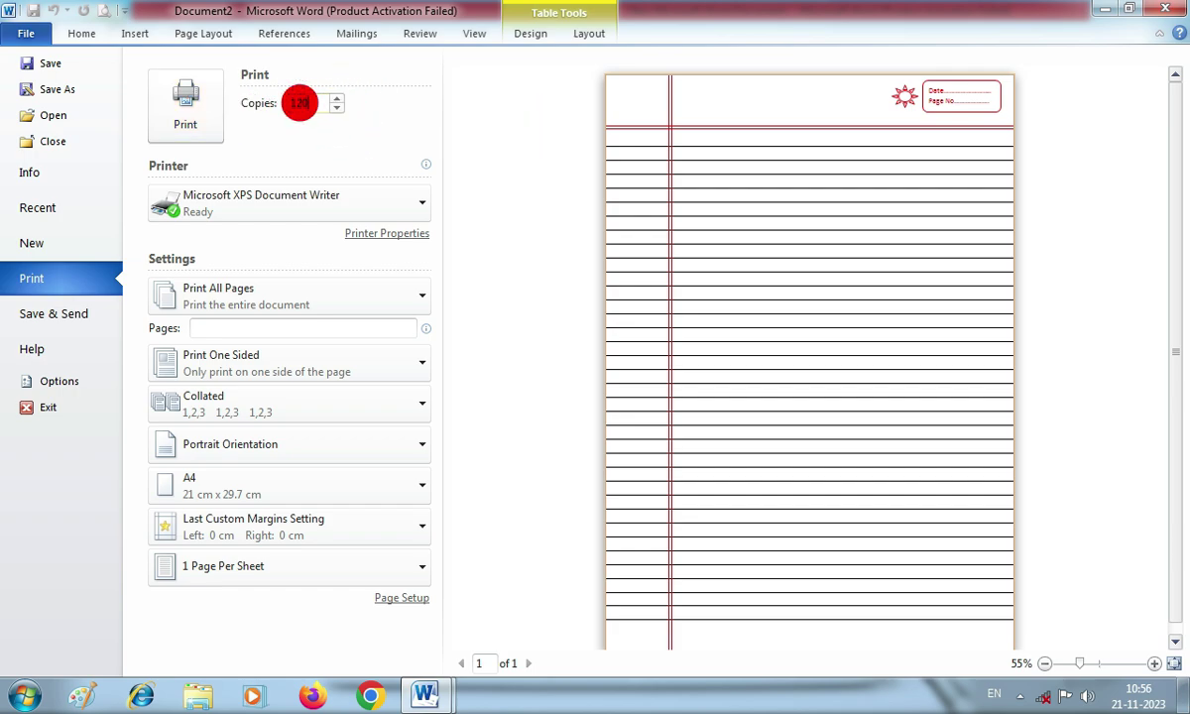